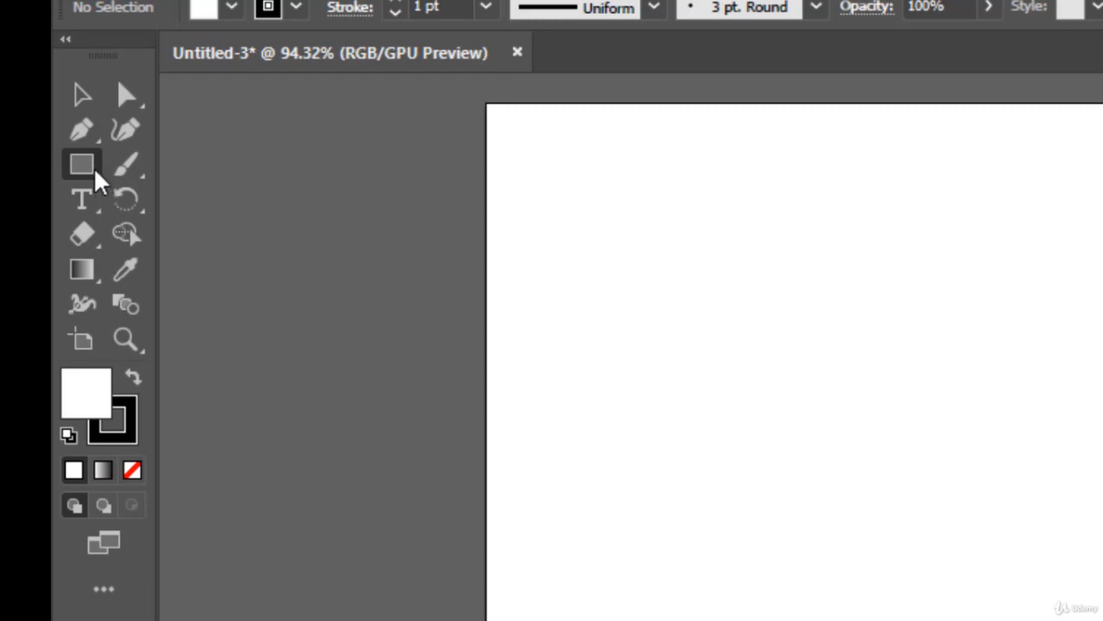
Draw an upright rectangle in the upper part of the artboard and a smaller square beside it with the Rectangle tool.
left_click(94, 170)
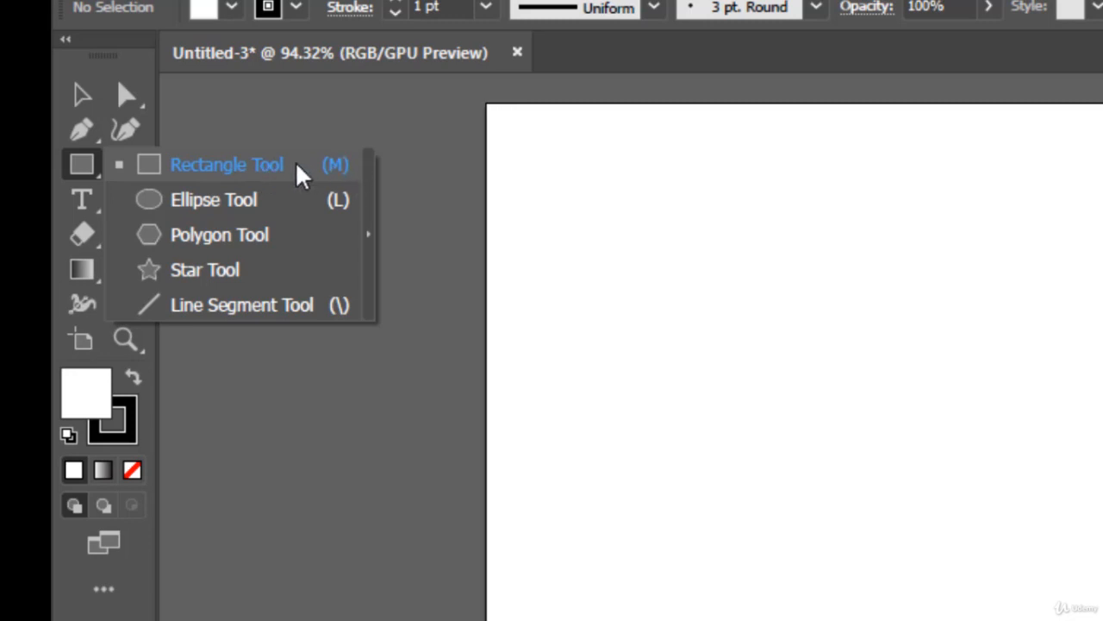
left_click(294, 163)
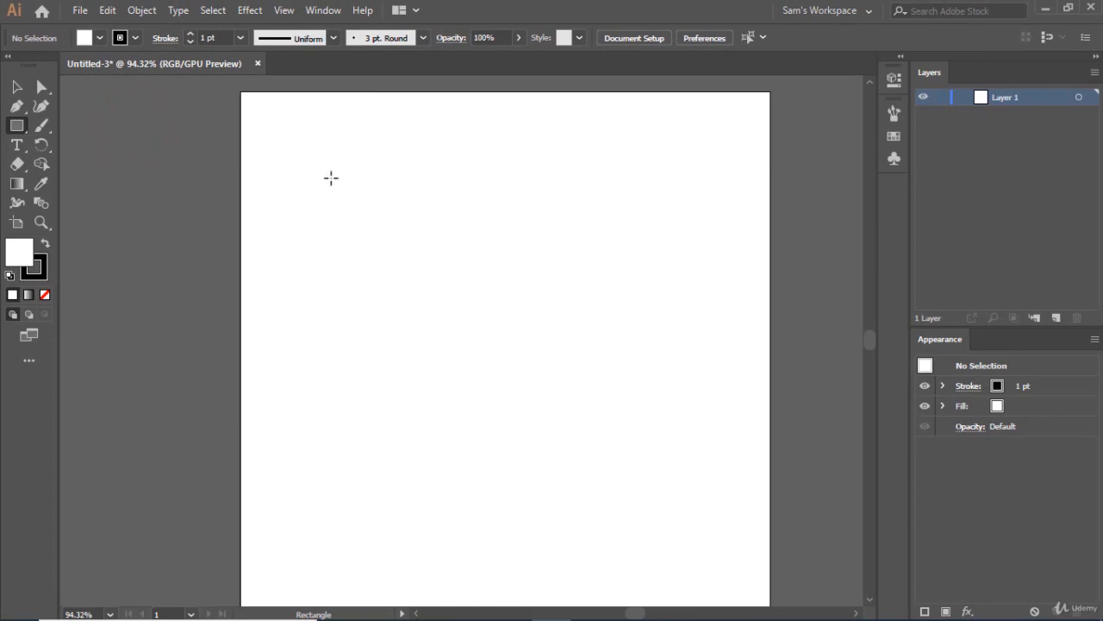
left_click_drag(321, 182, 383, 245)
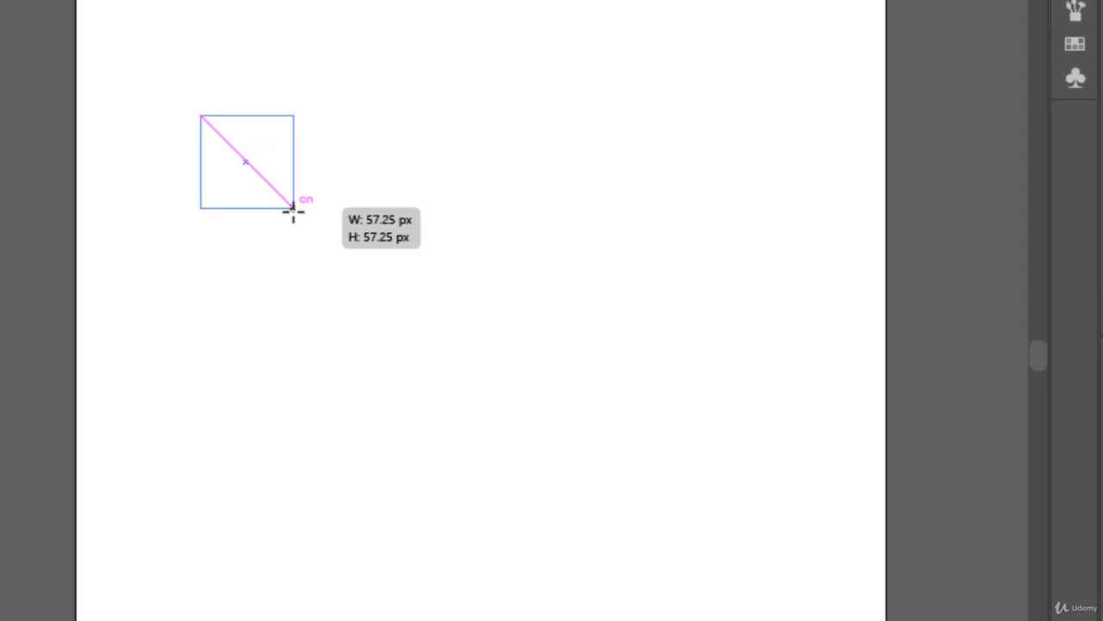
mouse_move(293, 210)
left_mouse_down()
mouse_move(325, 276)
mouse_move(352, 300)
left_mouse_up()
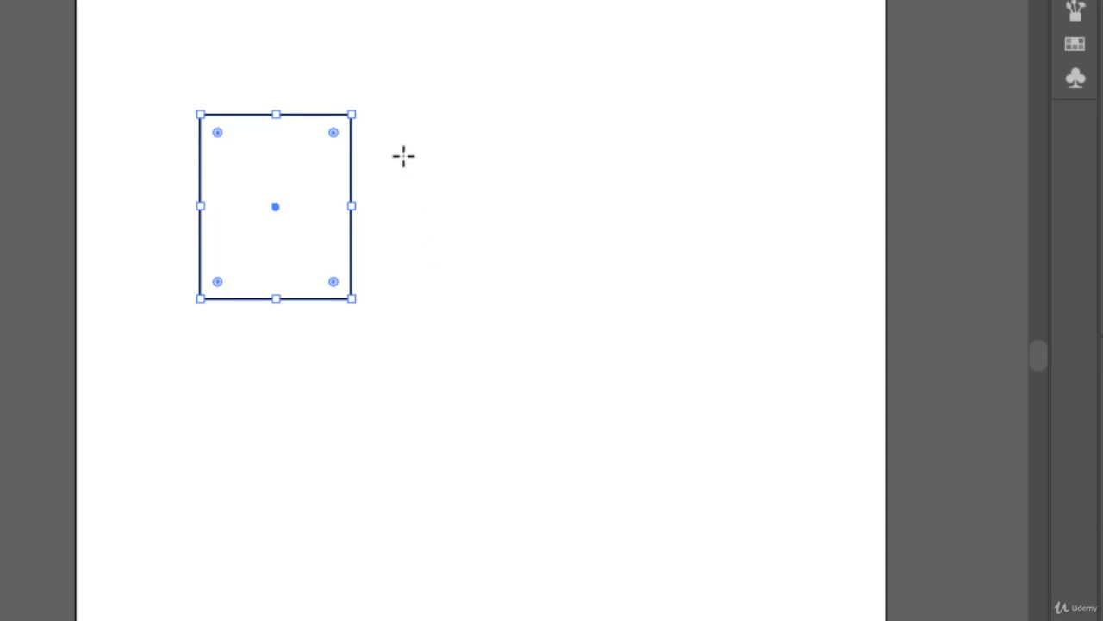
left_click_drag(394, 140, 483, 228)
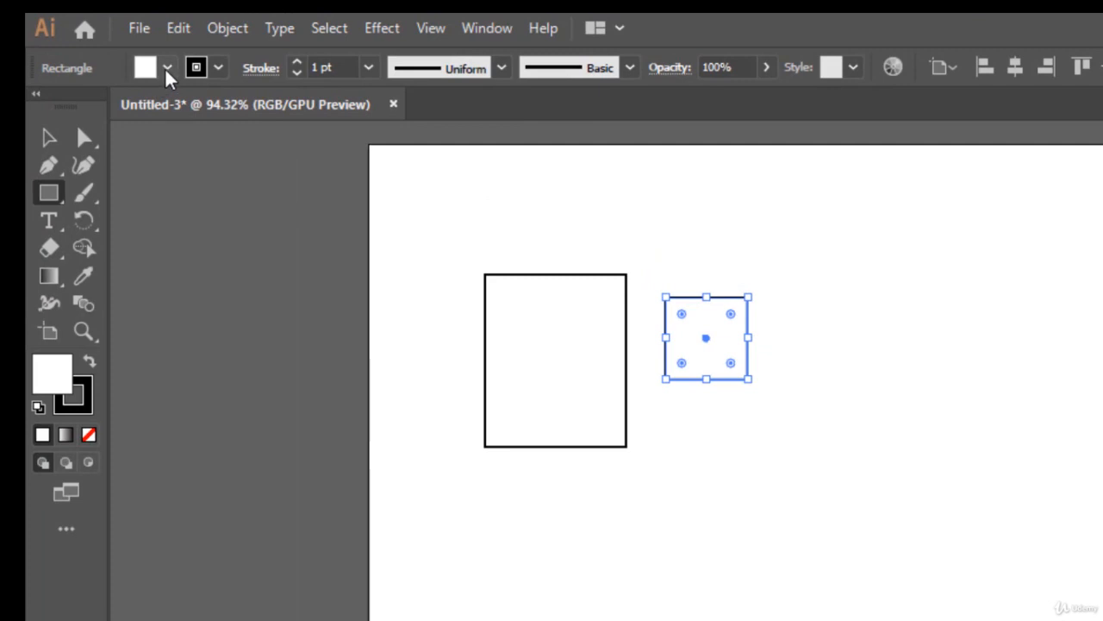
Fill the smaller square with red and deselect it.
left_click(167, 69)
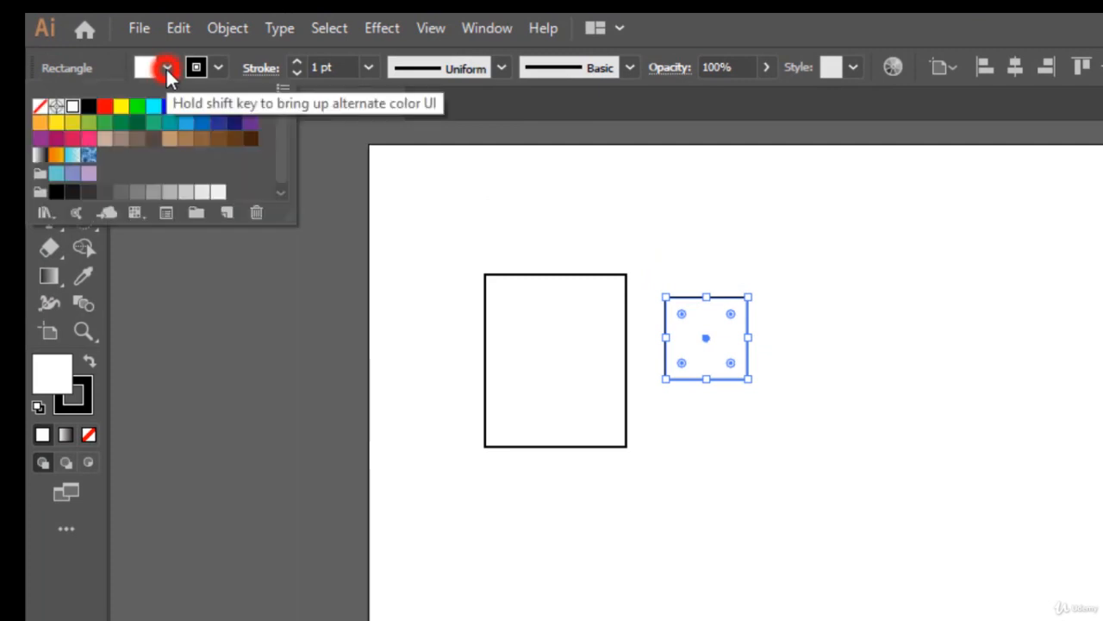
left_click(104, 114)
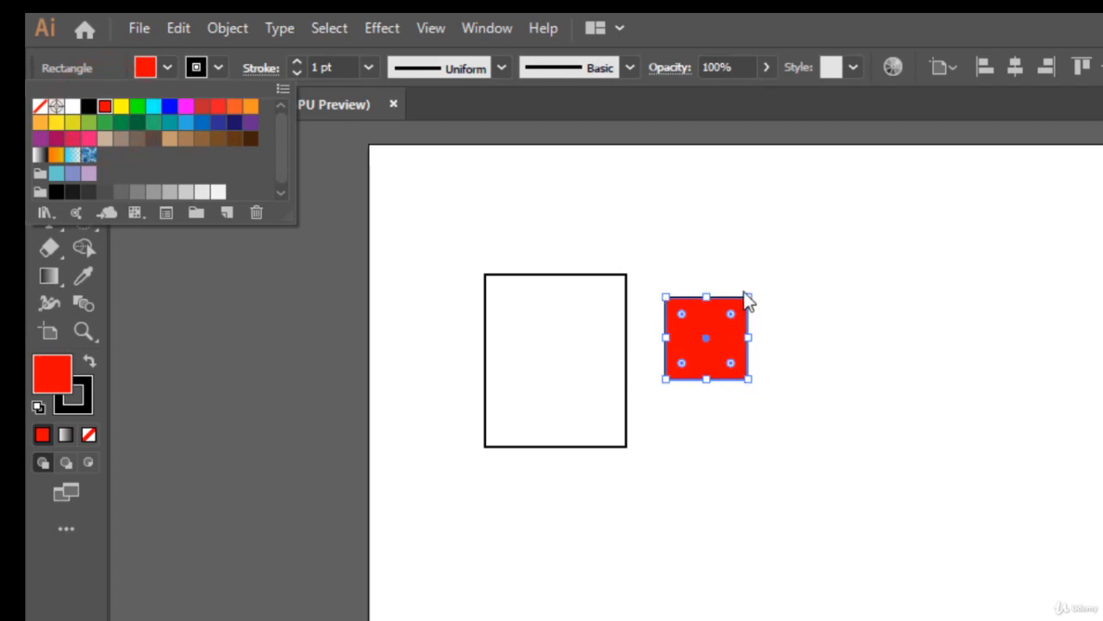
left_click(751, 253)
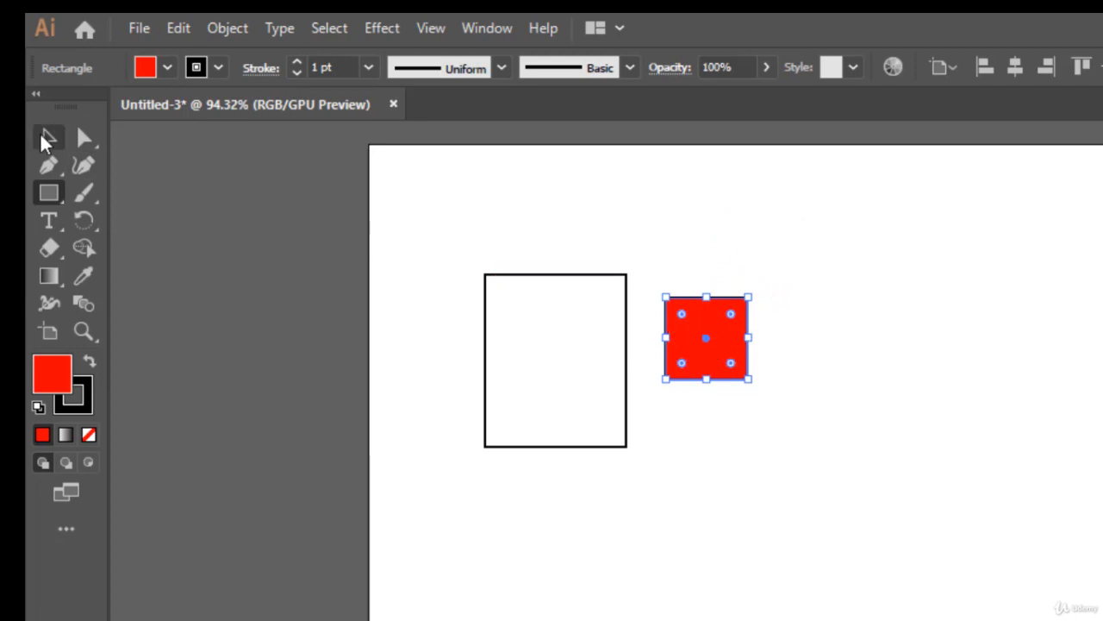
left_click(48, 140)
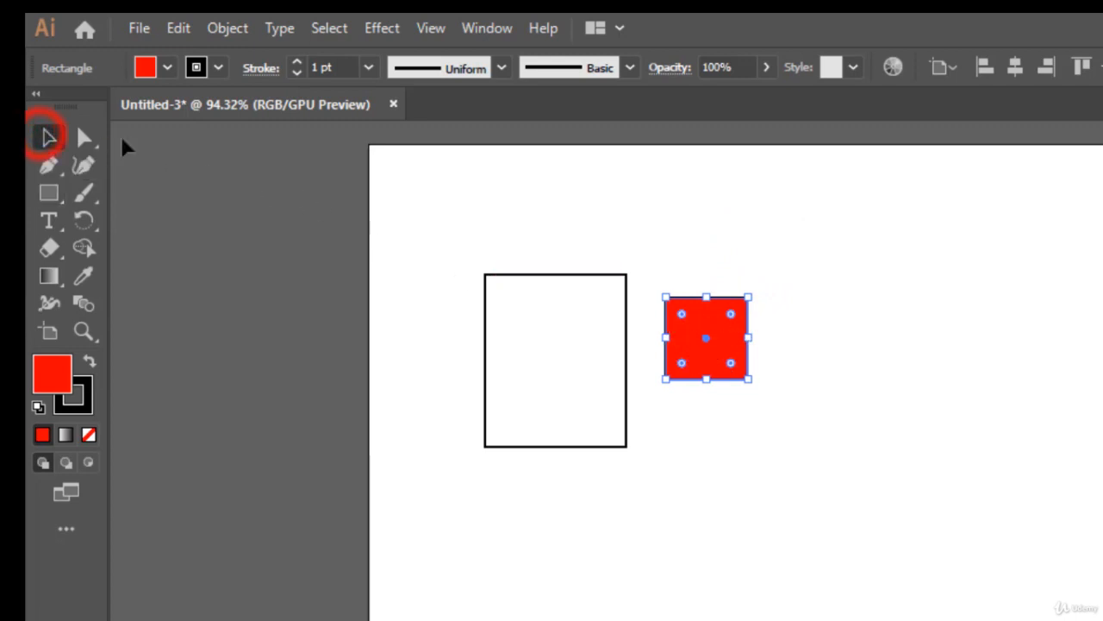
left_click(899, 292)
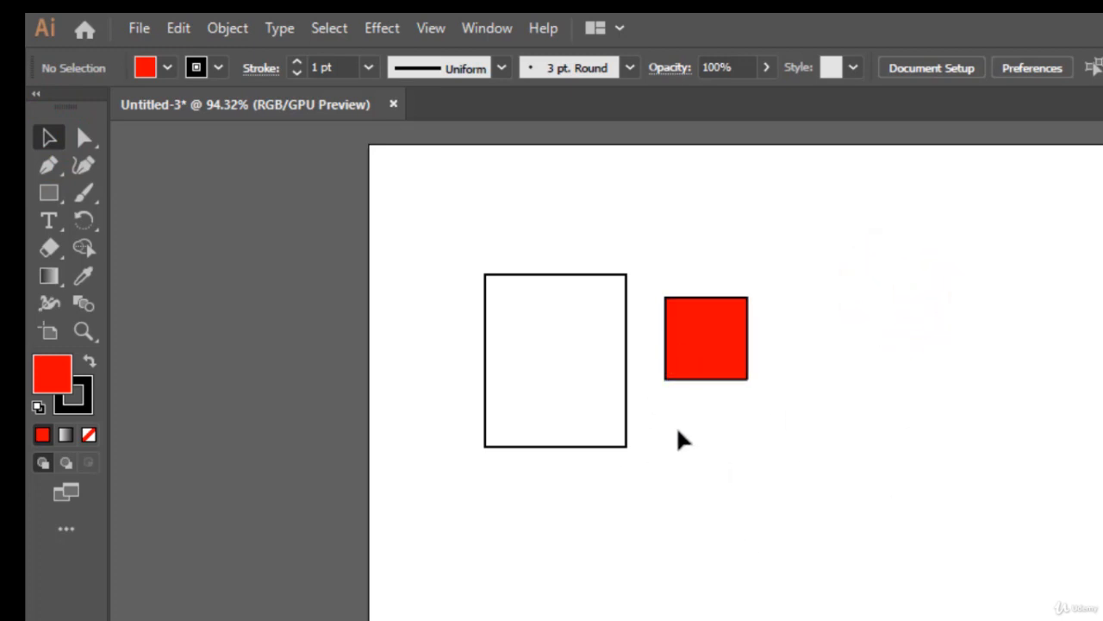
Give the smaller square an RGB Blue stroke with a weight of 8 pt.
left_click(700, 347)
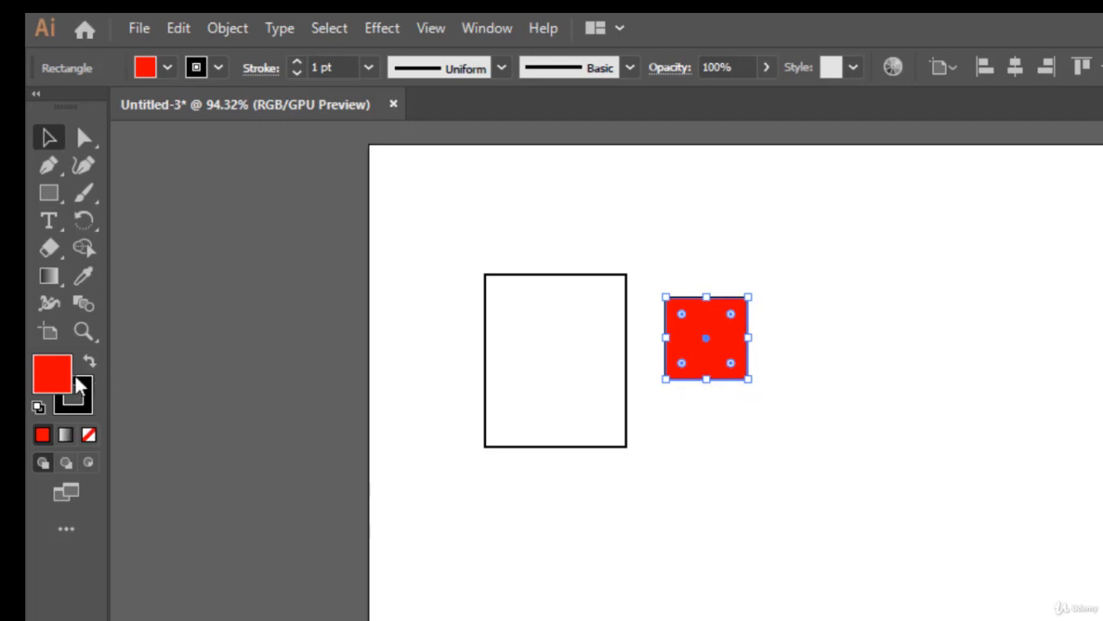
left_click(217, 68)
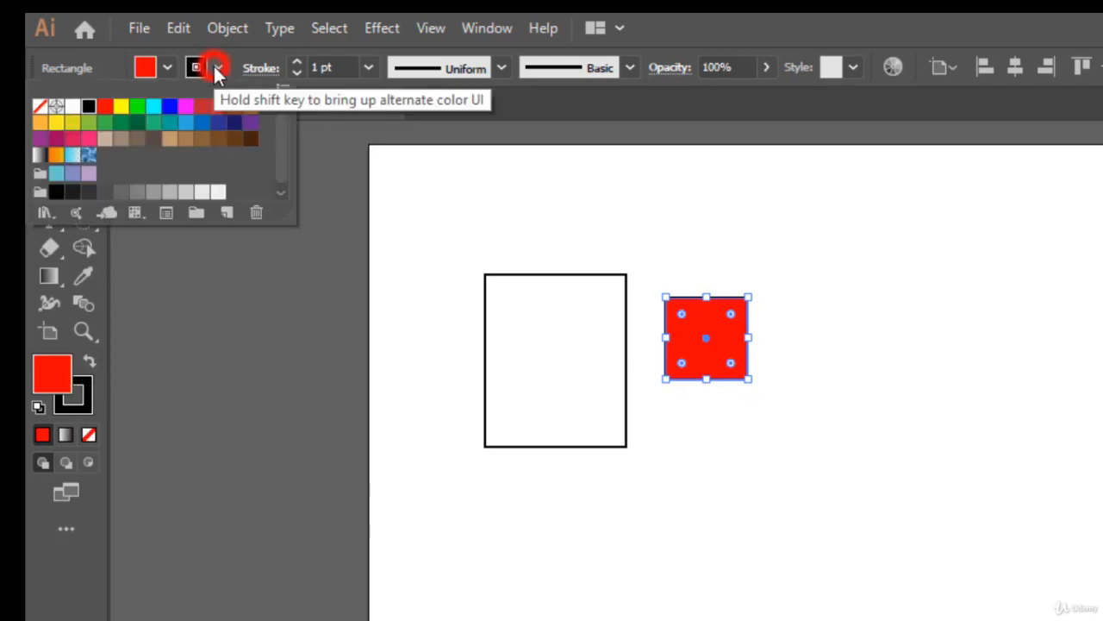
left_click(169, 108)
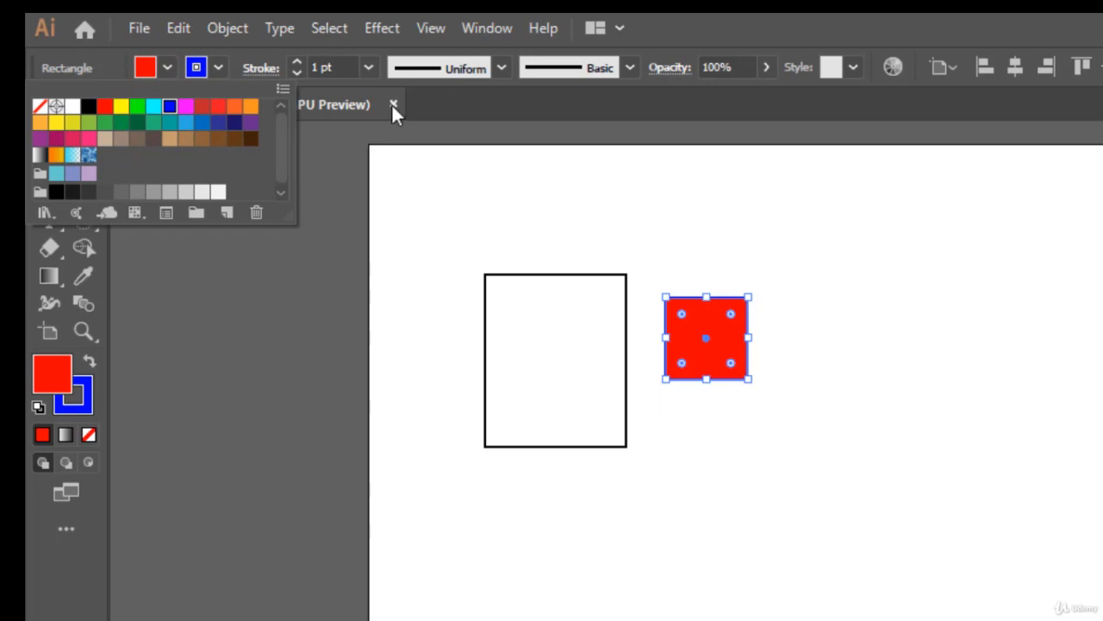
left_click(296, 63)
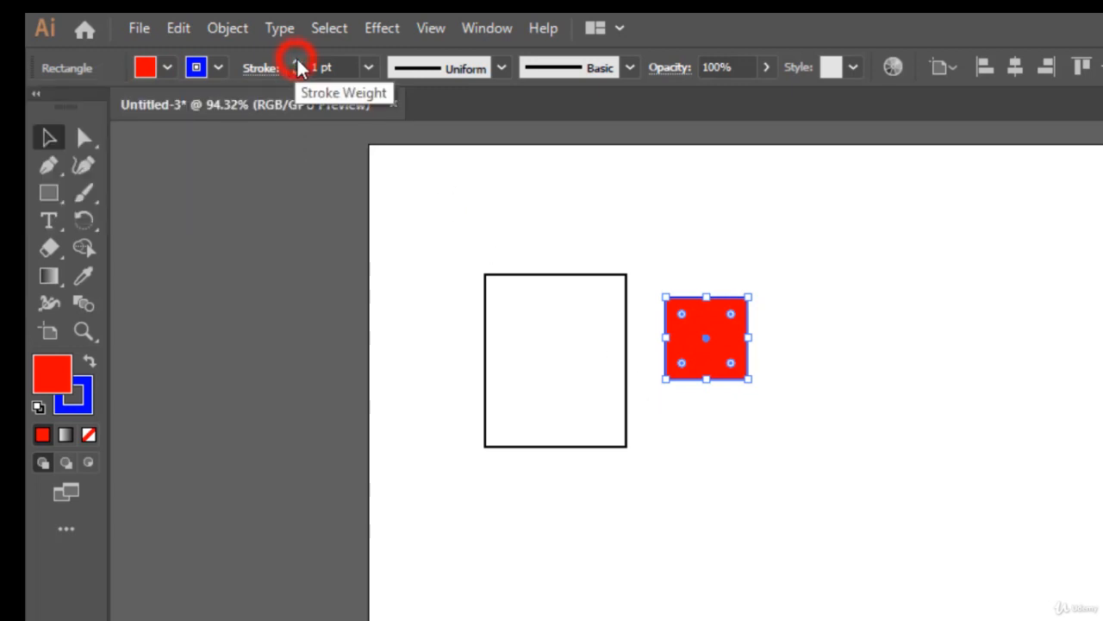
left_click(295, 64)
left_click(296, 64)
left_click(295, 64)
left_click(295, 64)
left_click(295, 63)
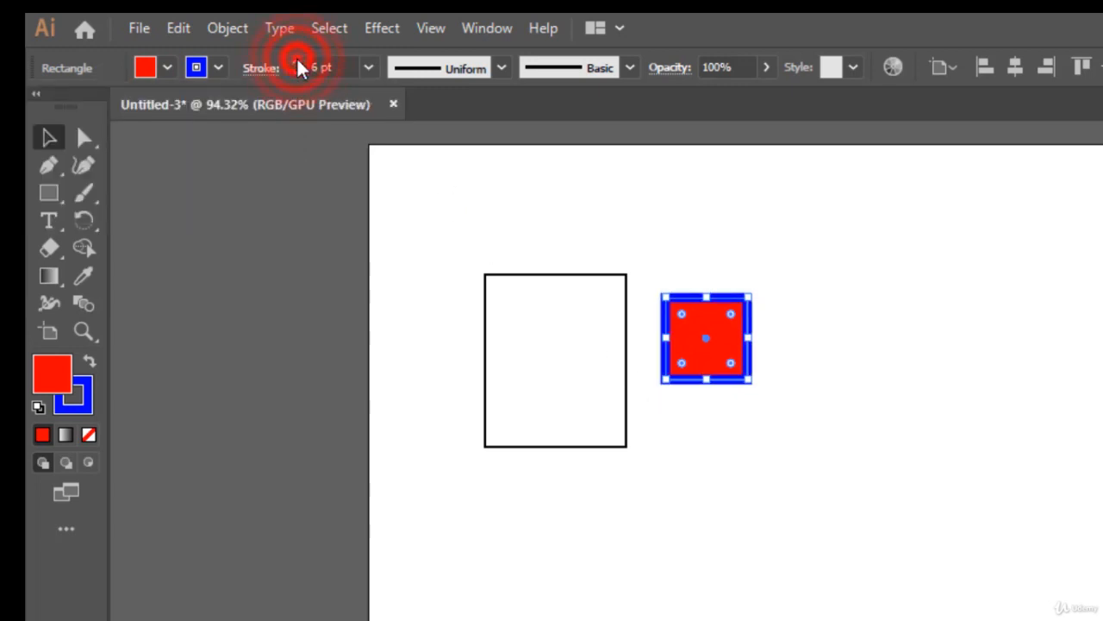
left_click(296, 64)
left_click(295, 64)
left_click(862, 481)
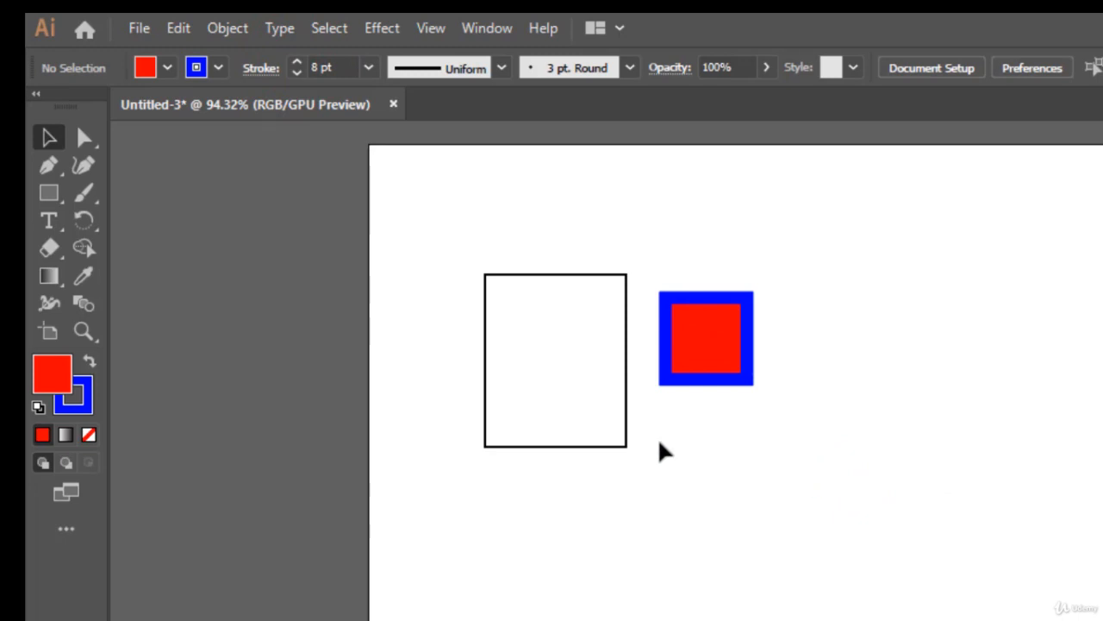
Fill the larger rectangle with green R=140 G=198 B=63 and set its stroke weight to 5 pt.
left_click(542, 284)
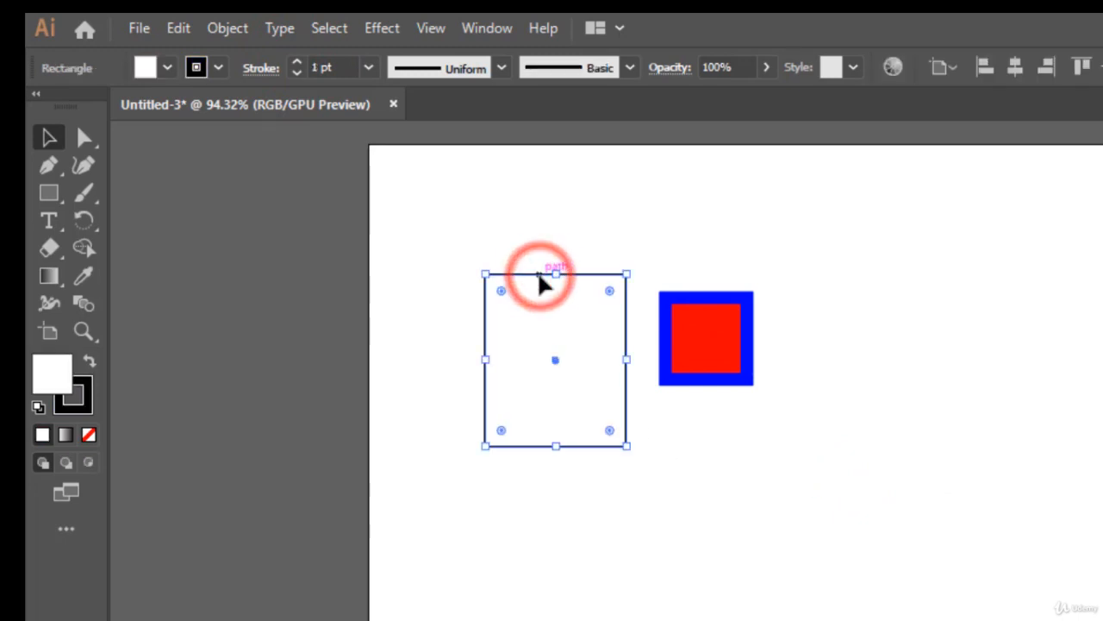
left_click(166, 67)
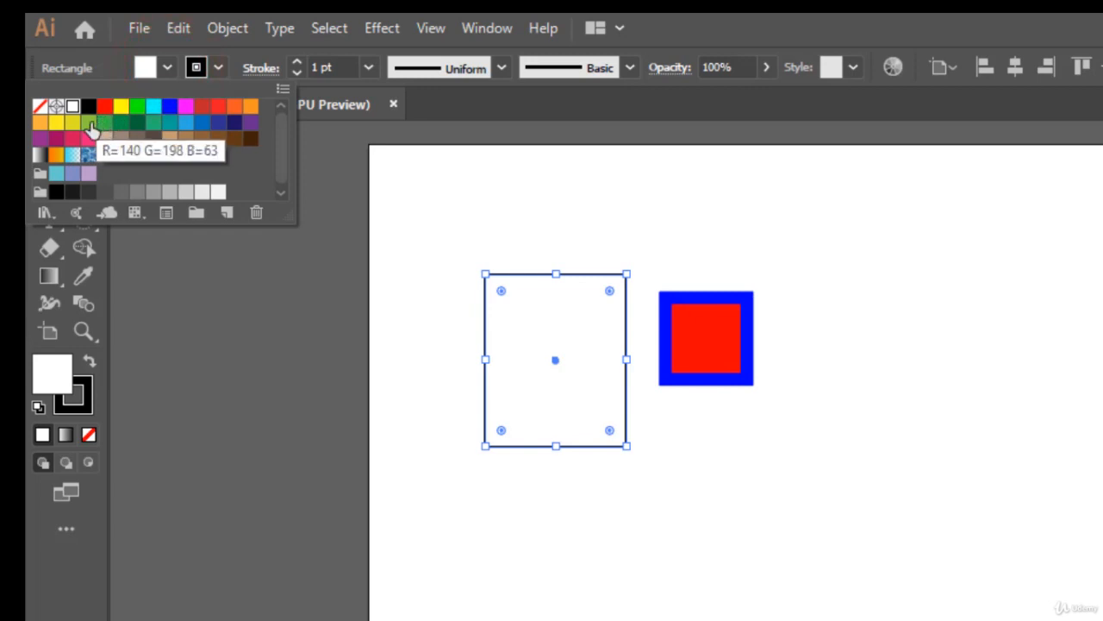
left_click(88, 123)
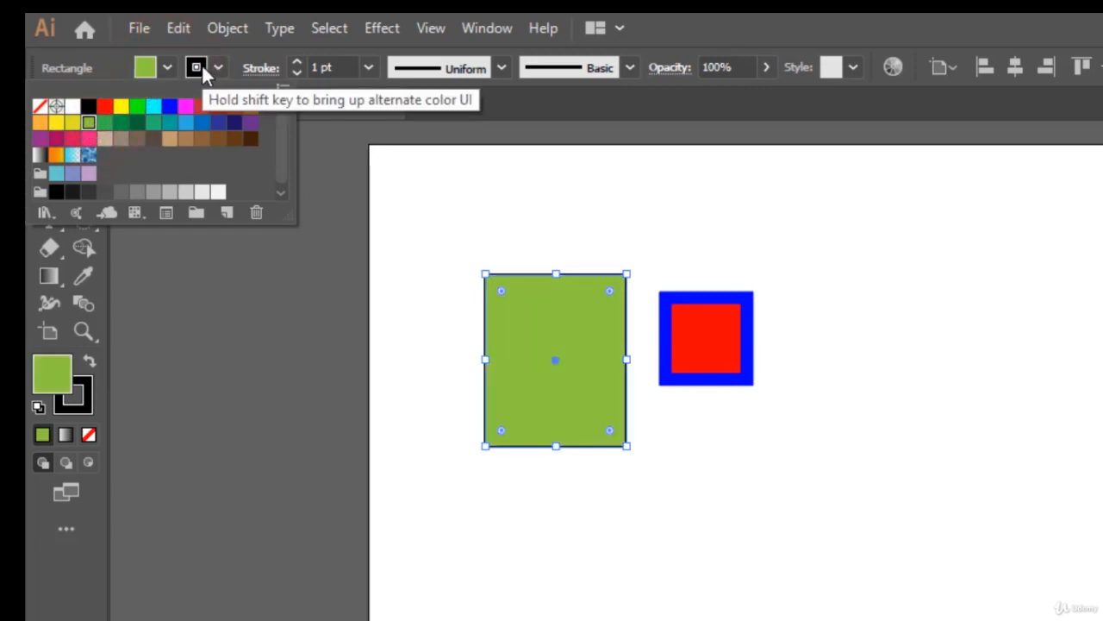
left_click(296, 67)
left_click(295, 64)
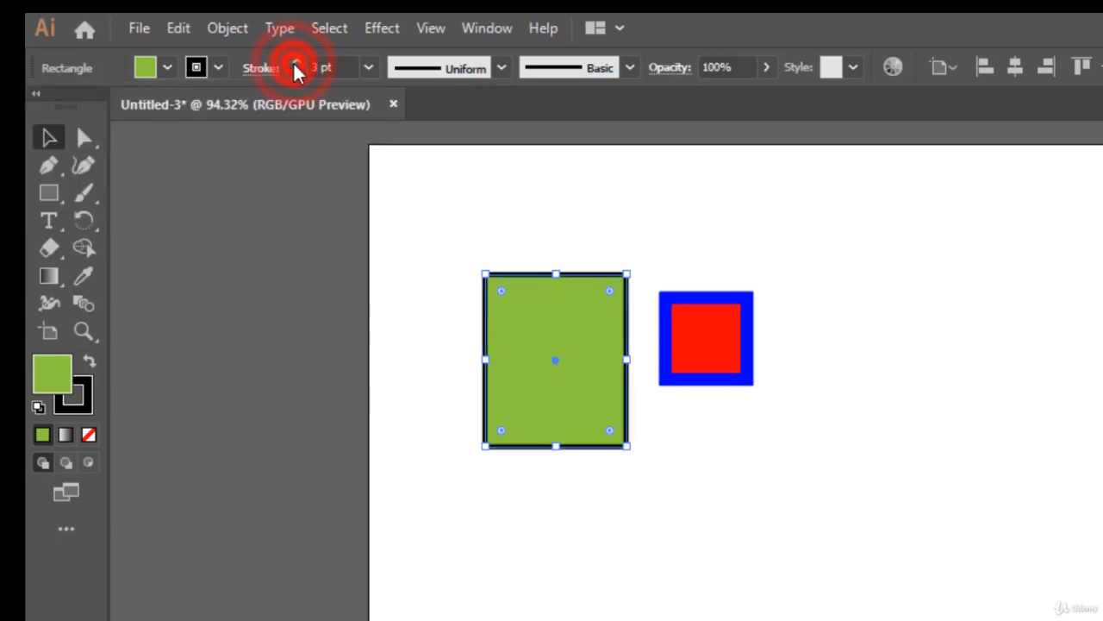
left_click(295, 64)
left_click(295, 64)
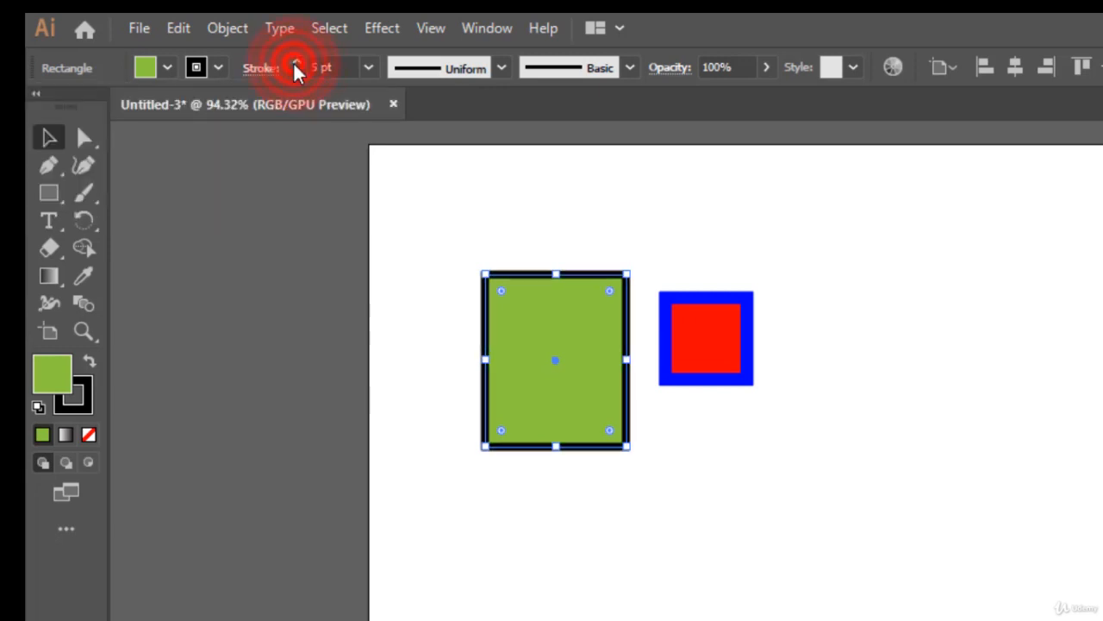
left_click(670, 468)
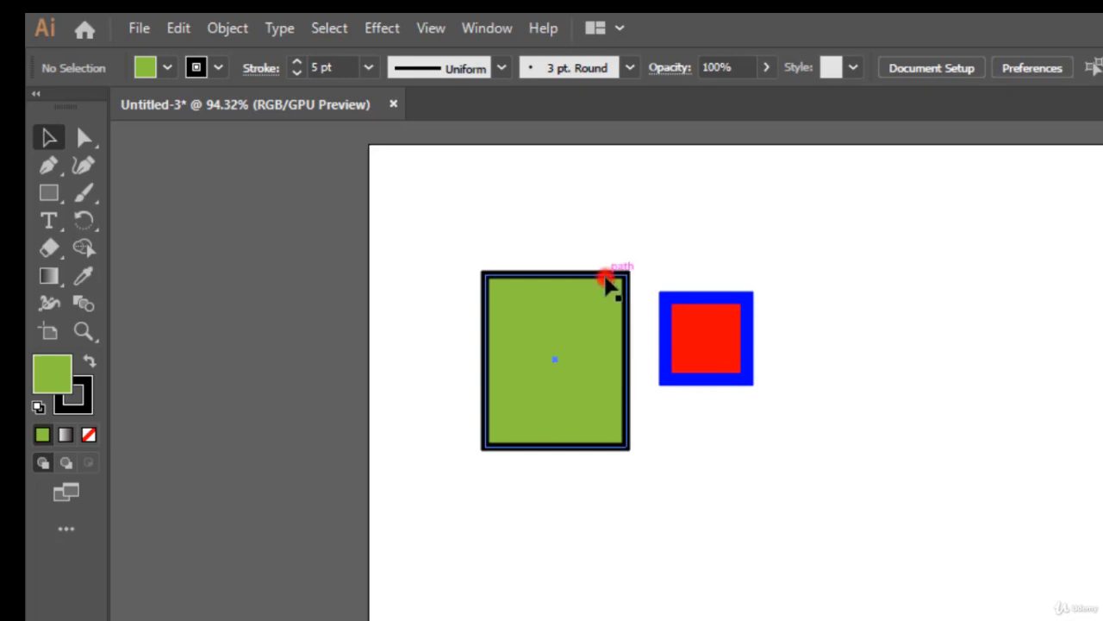
Remove the larger rectangle's fill by setting it to None.
left_click(611, 287)
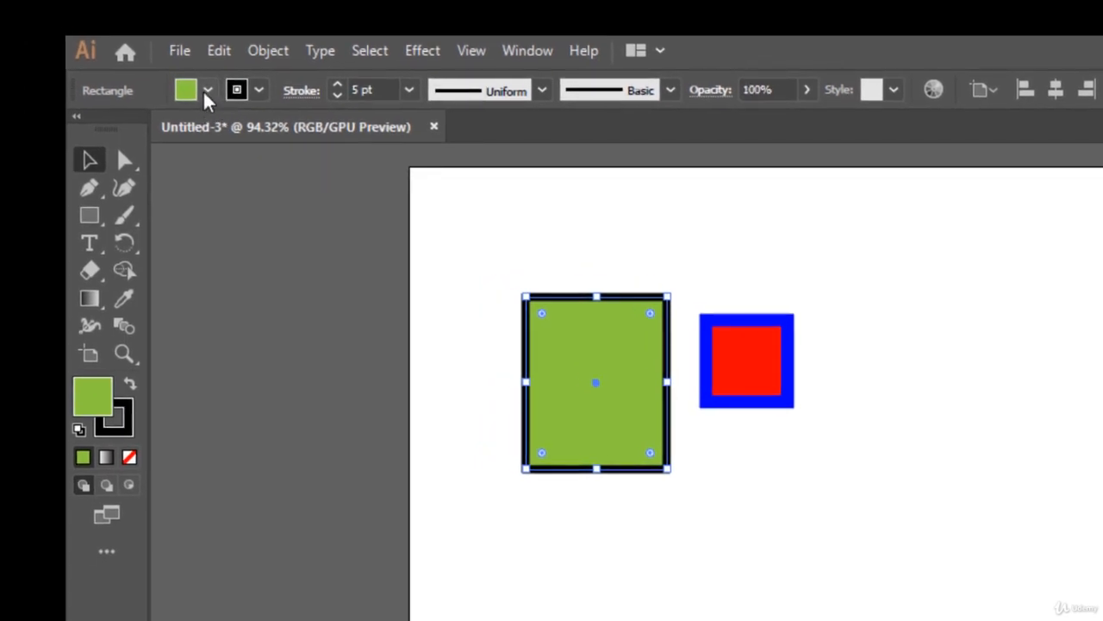
left_click(207, 91)
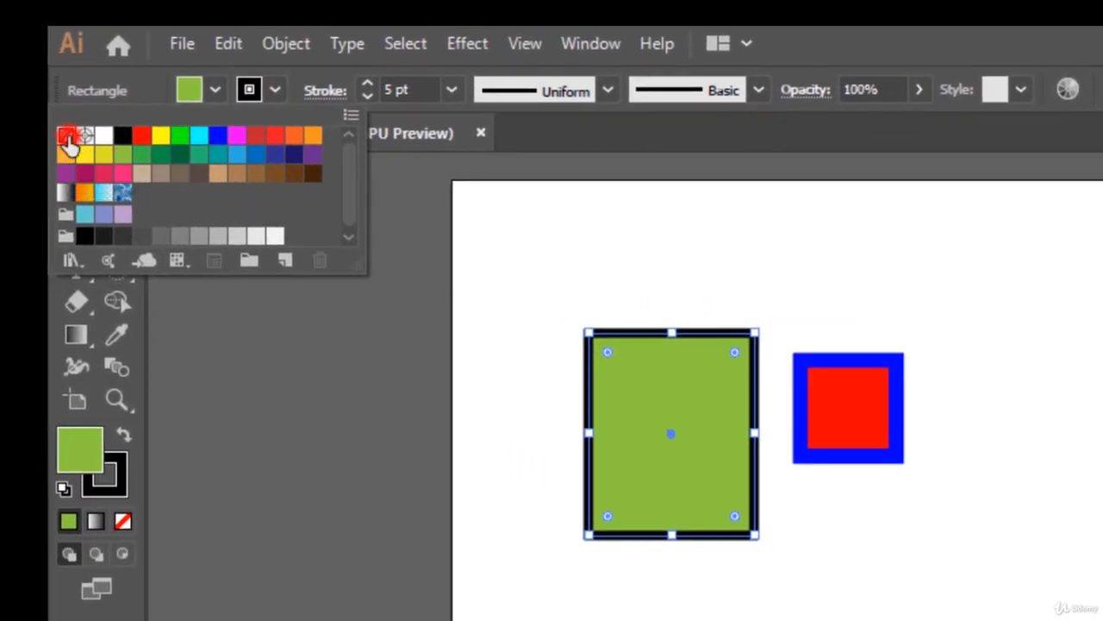
left_click(66, 136)
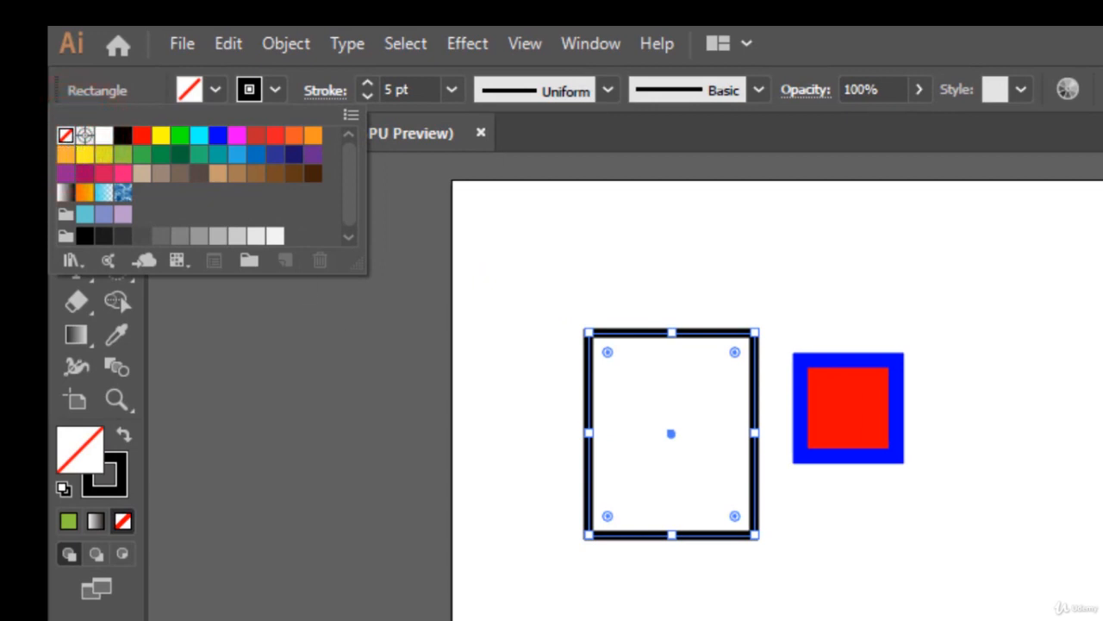
left_click(587, 620)
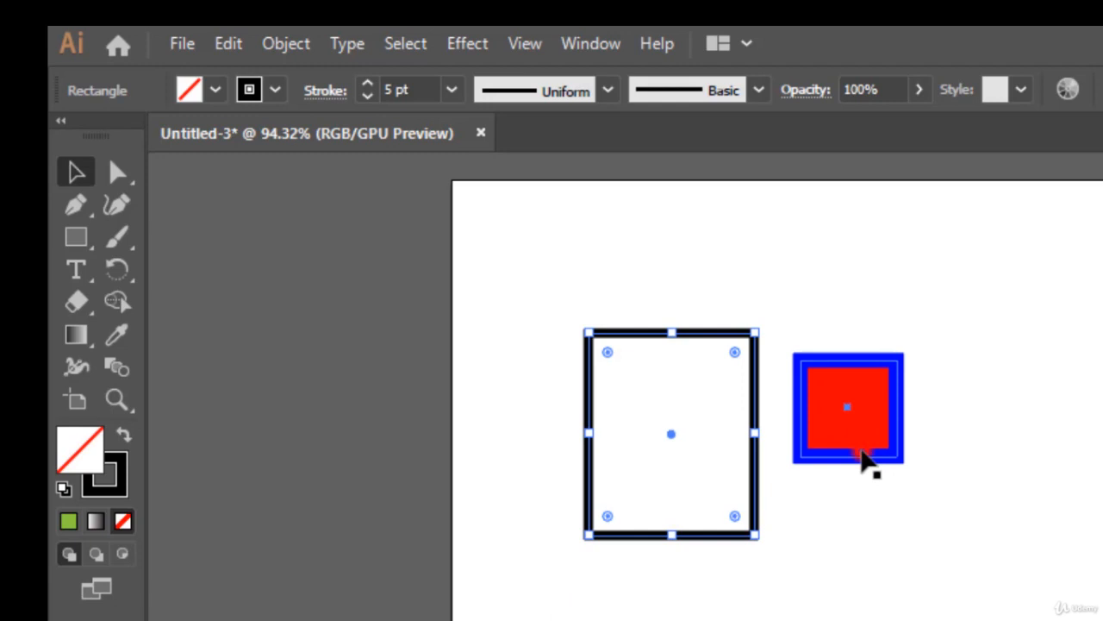
Set the blue-outlined square's fill to None and deselect it.
left_click(865, 461)
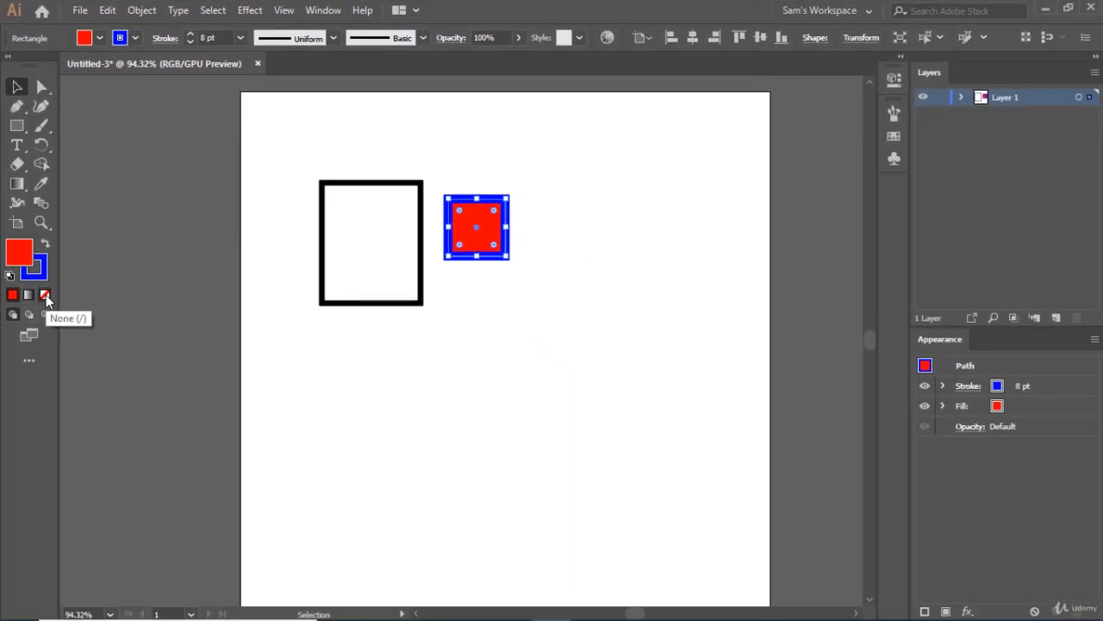
left_click(46, 295)
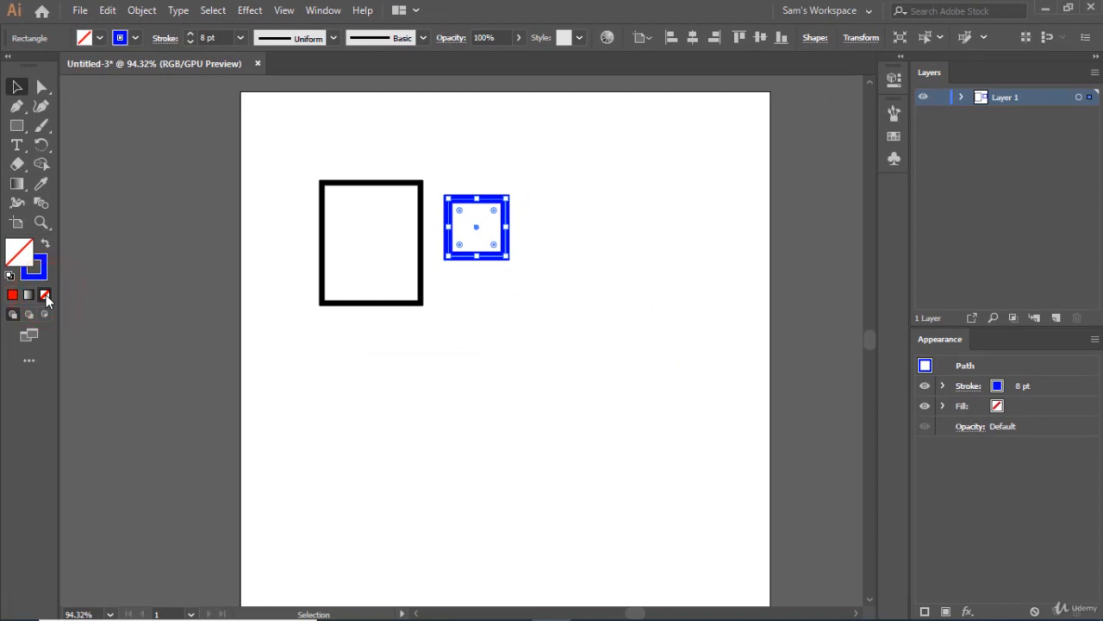
left_click(477, 334)
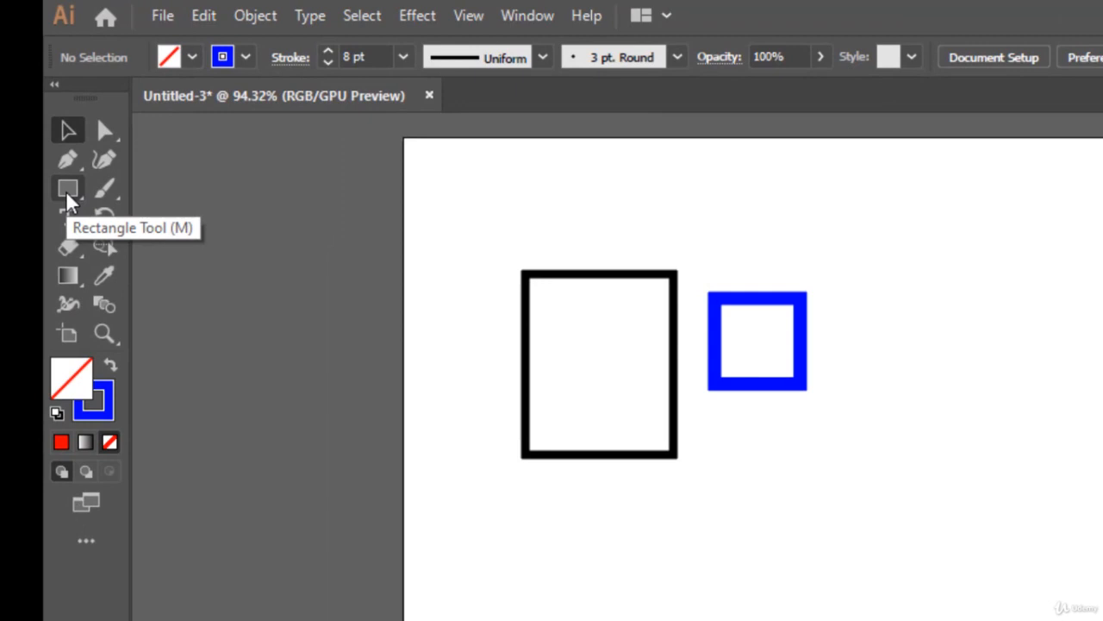
Draw a circle about 64 px in diameter with the Ellipse tool, above and to the right of the blue square.
left_click(68, 191)
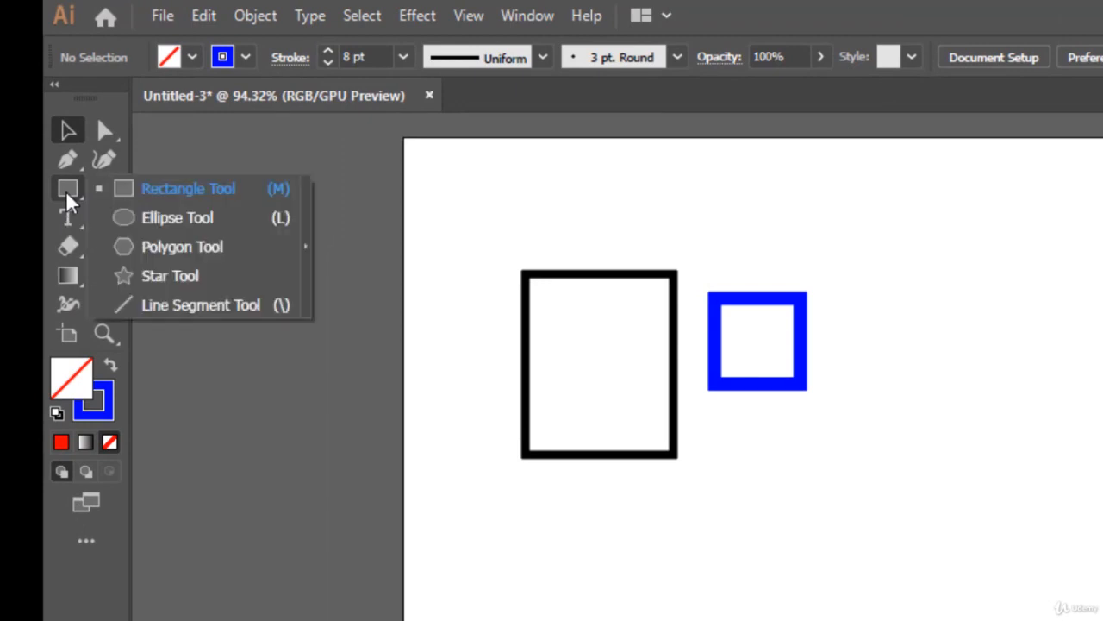
left_click(156, 221)
left_click(153, 222)
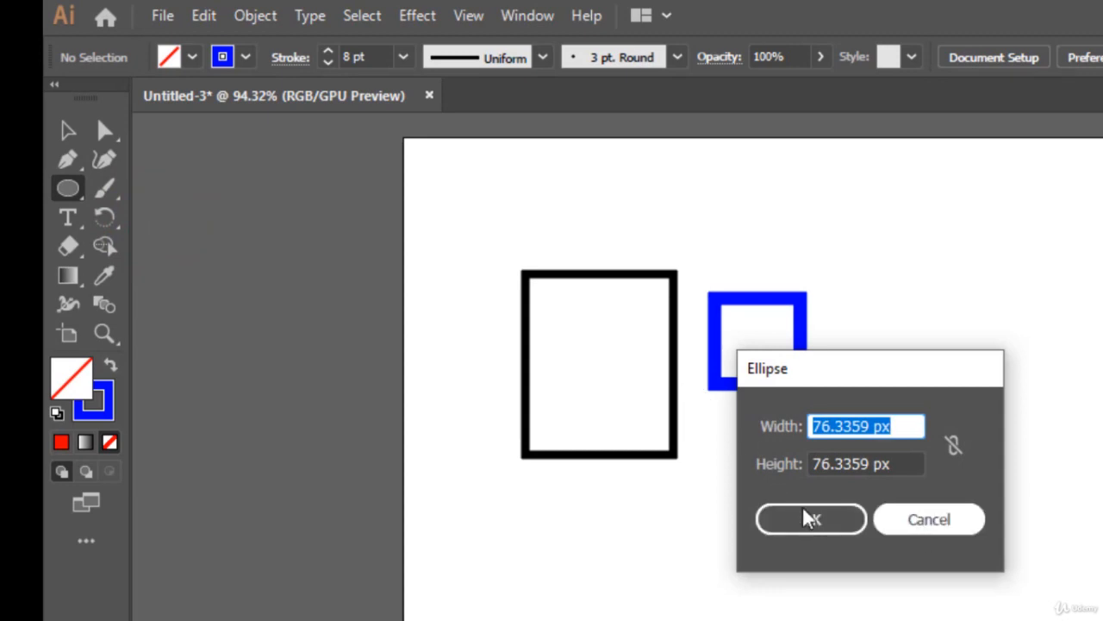
left_click(916, 527)
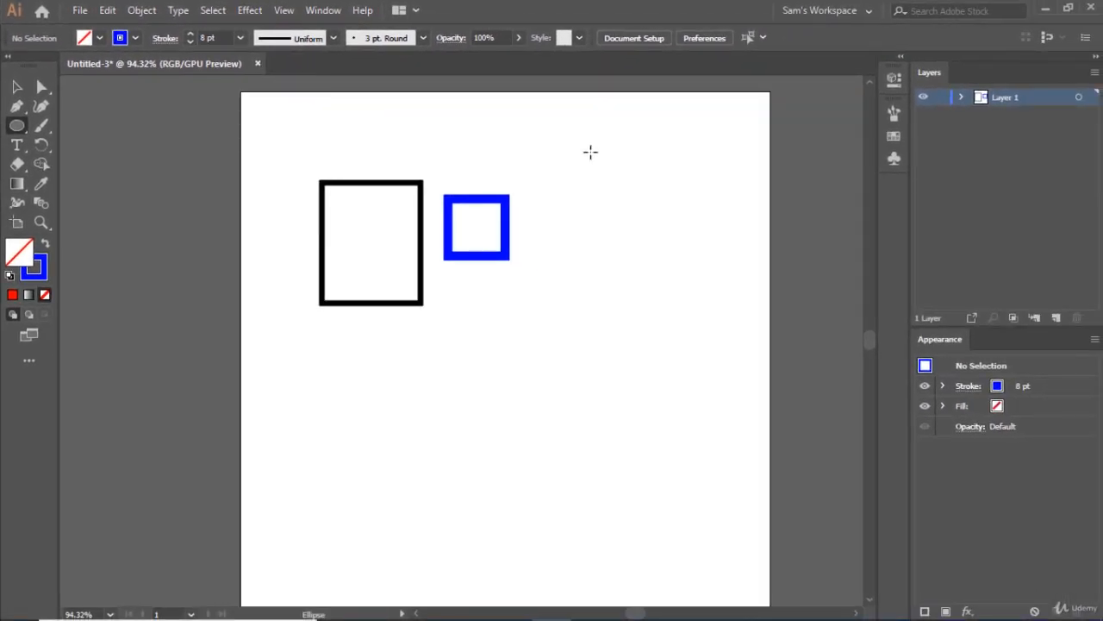
left_click_drag(590, 151, 649, 196)
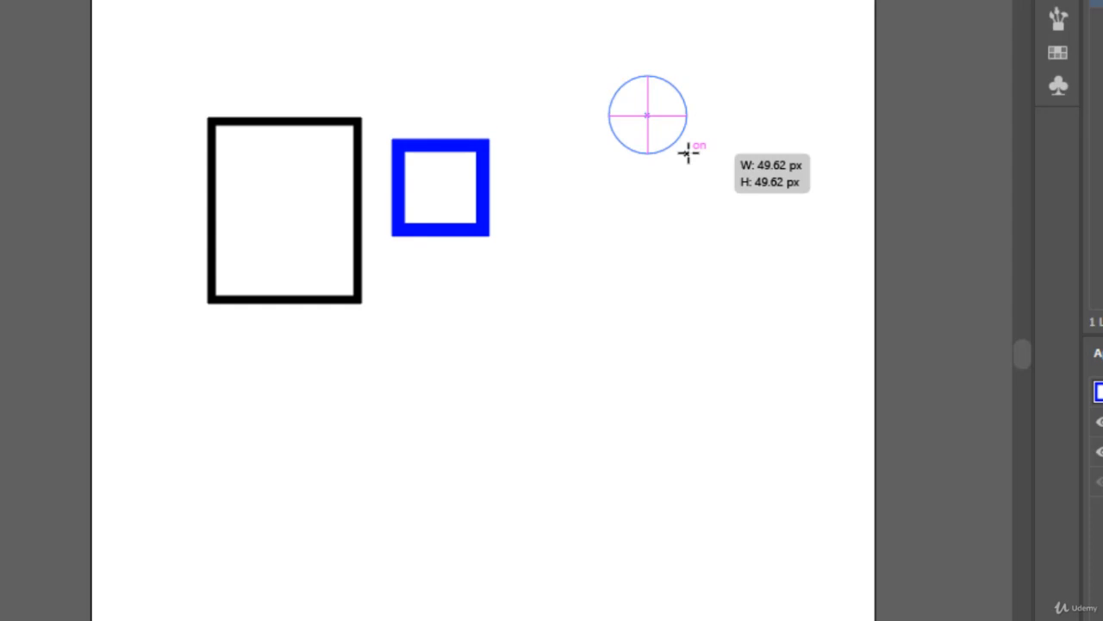
left_click_drag(688, 153, 709, 174)
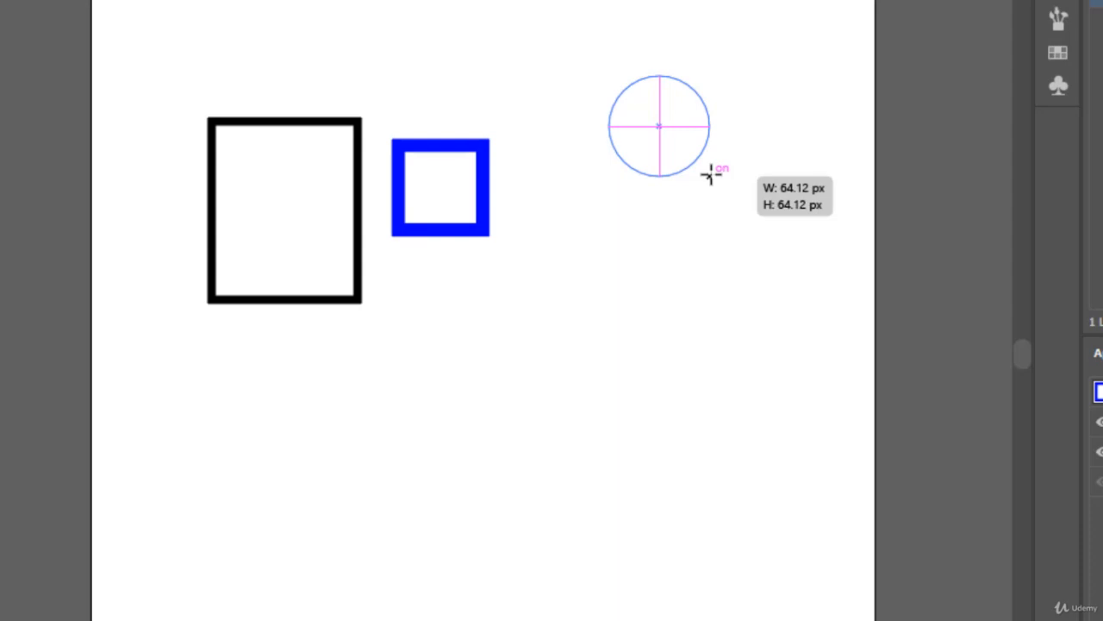
left_click_drag(710, 175, 710, 175)
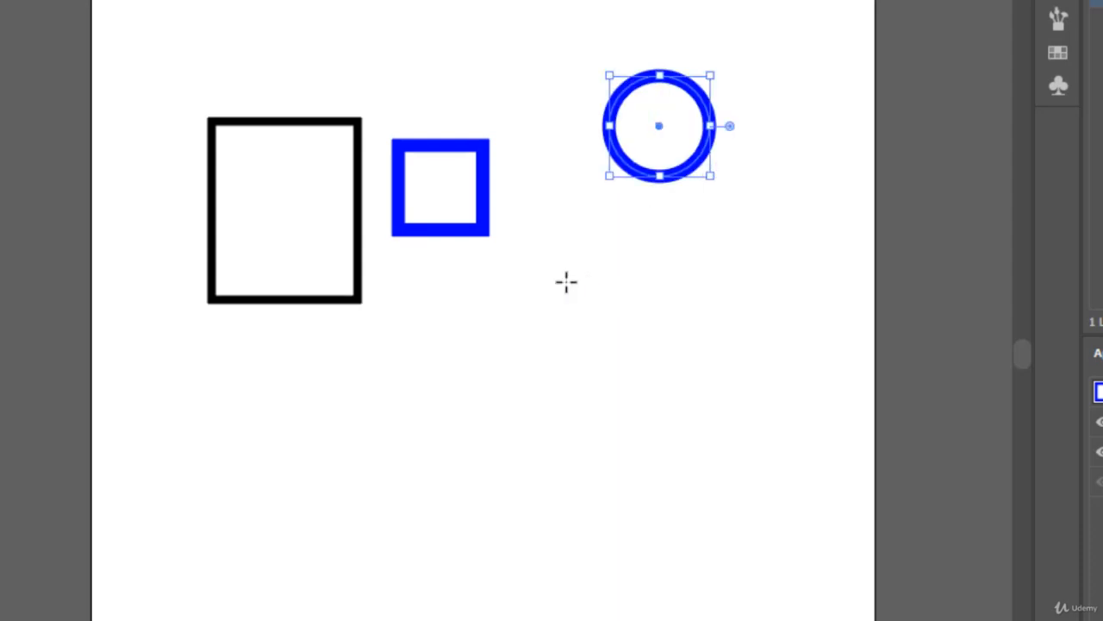
Draw a circle about 48 px in diameter below the large blue circle and fill it with green R=0 G=104 B=55.
left_click_drag(567, 281, 639, 352)
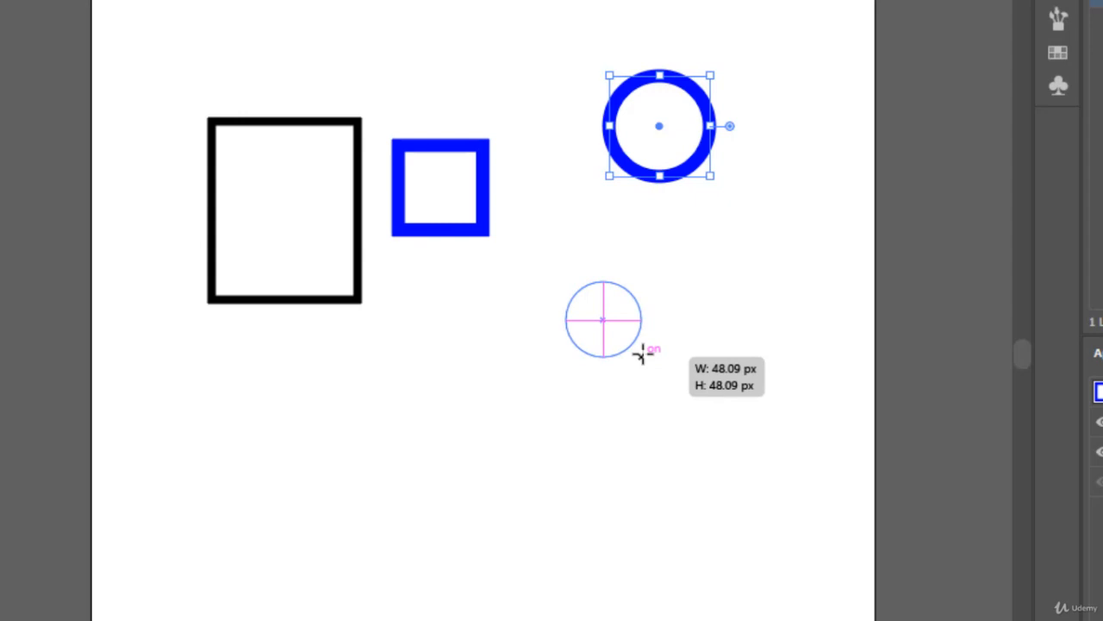
left_click_drag(640, 353, 641, 353)
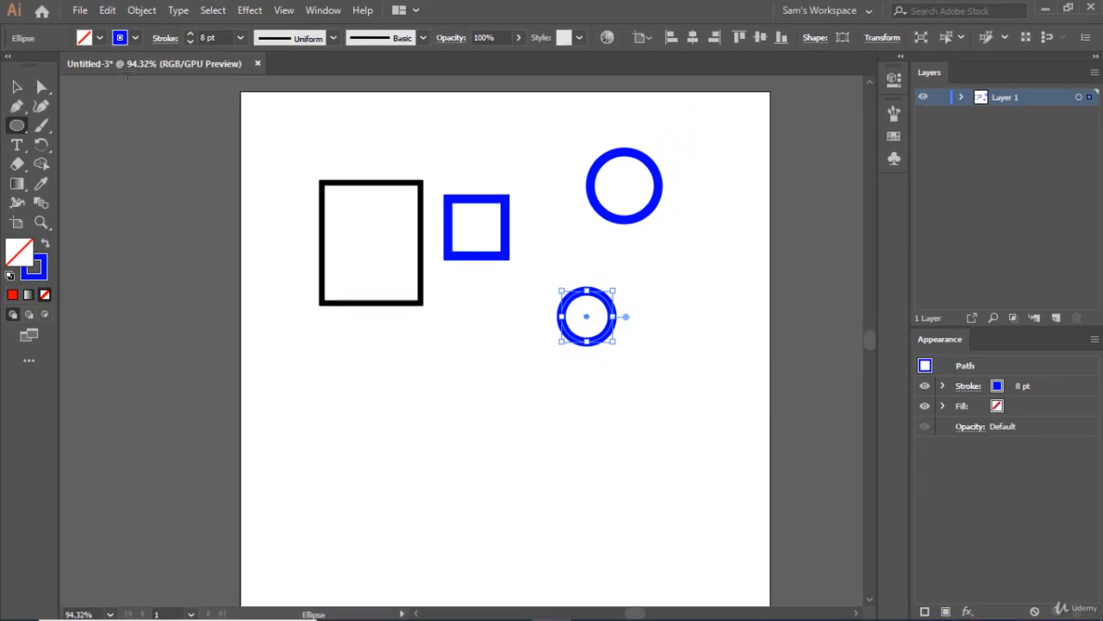
left_click(98, 38)
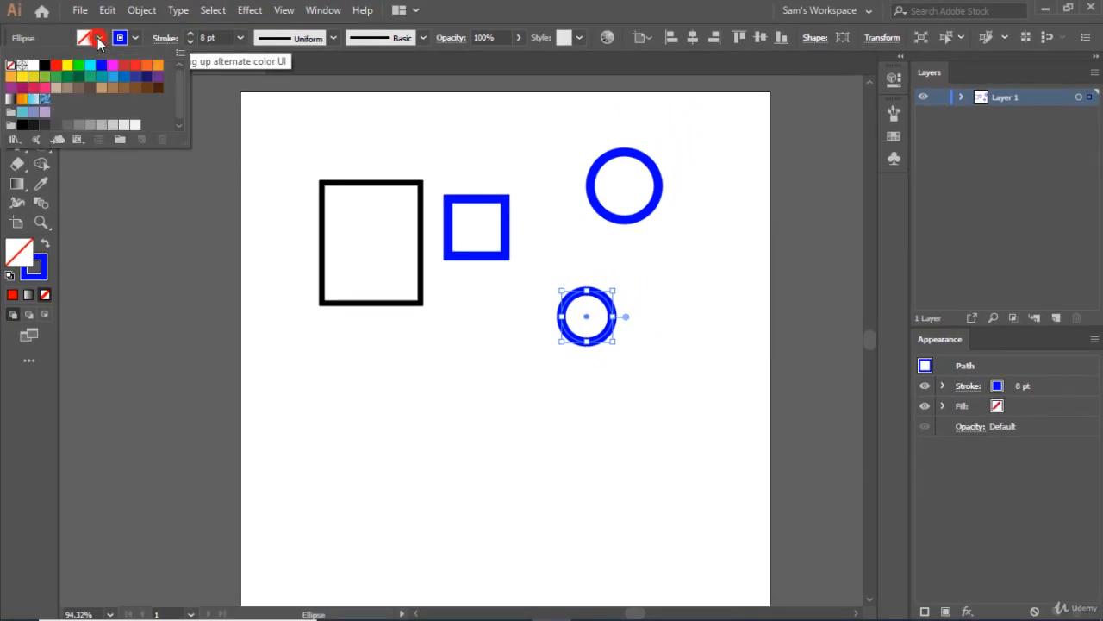
left_click(75, 82)
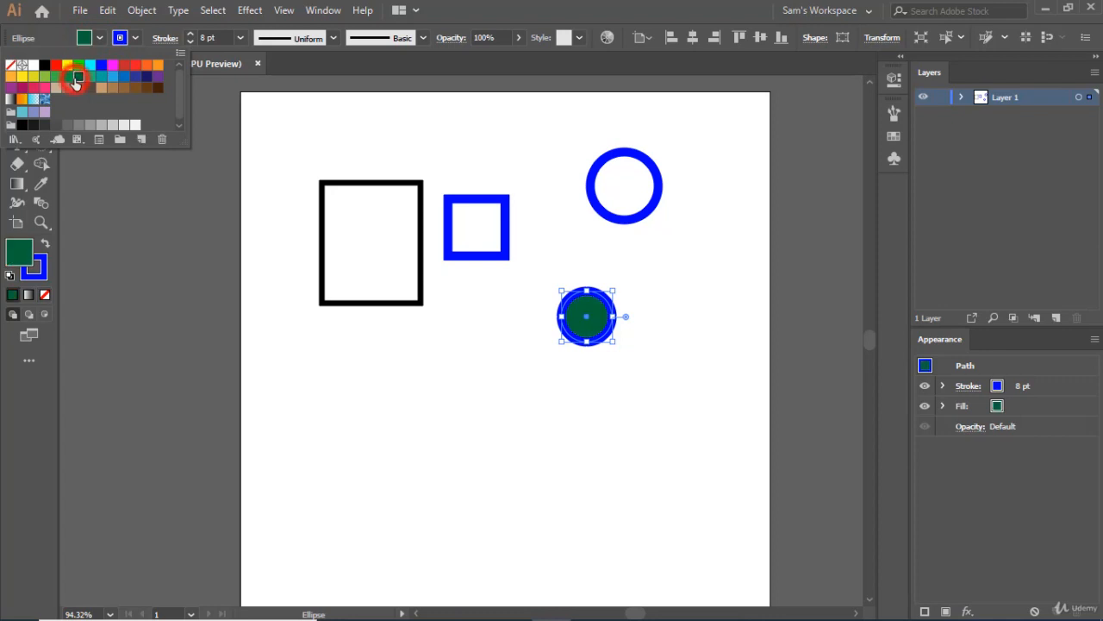
Set the green circle's stroke weight to 3 pt.
left_click(188, 41)
left_click(188, 41)
left_click(188, 41)
left_click(188, 41)
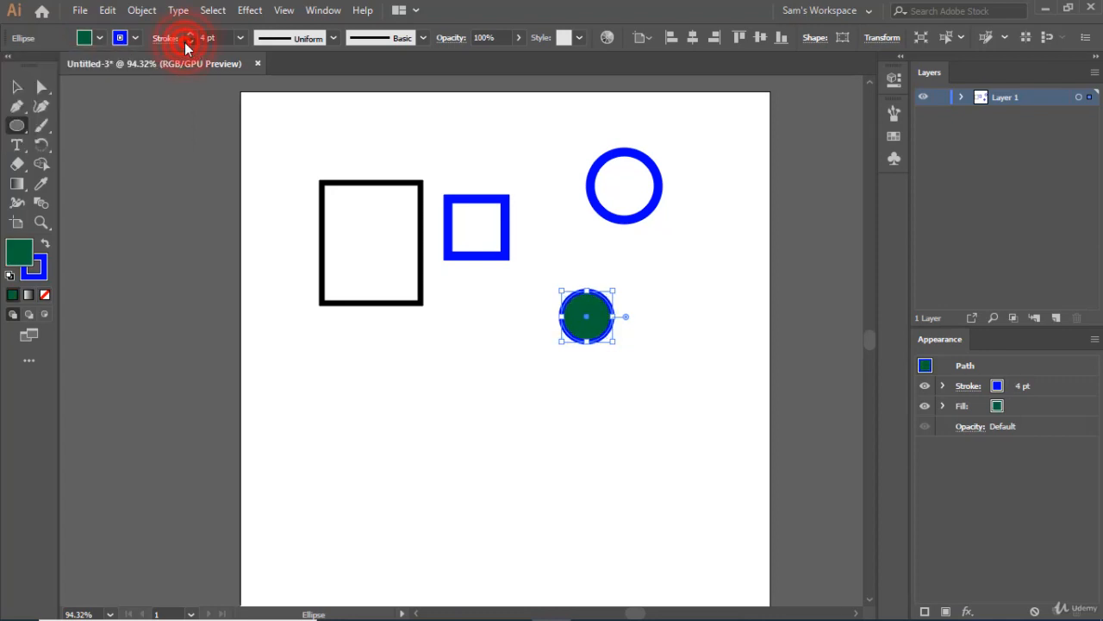
left_click(188, 41)
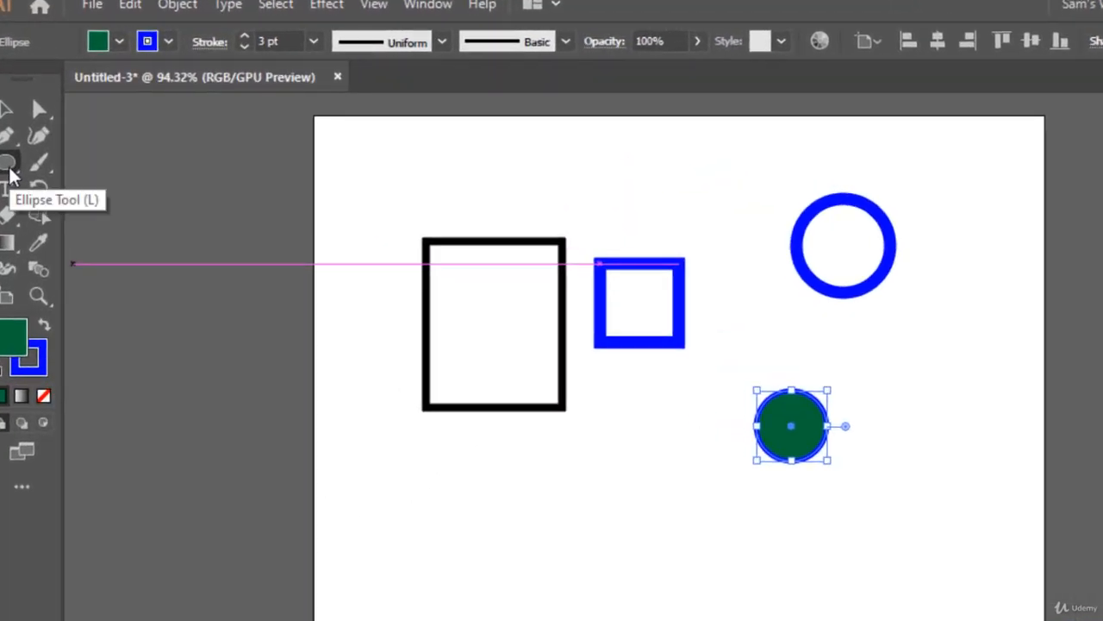
Draw a slightly rotated pentagon with the Polygon tool, just below the black-outlined rectangle.
left_click(9, 165)
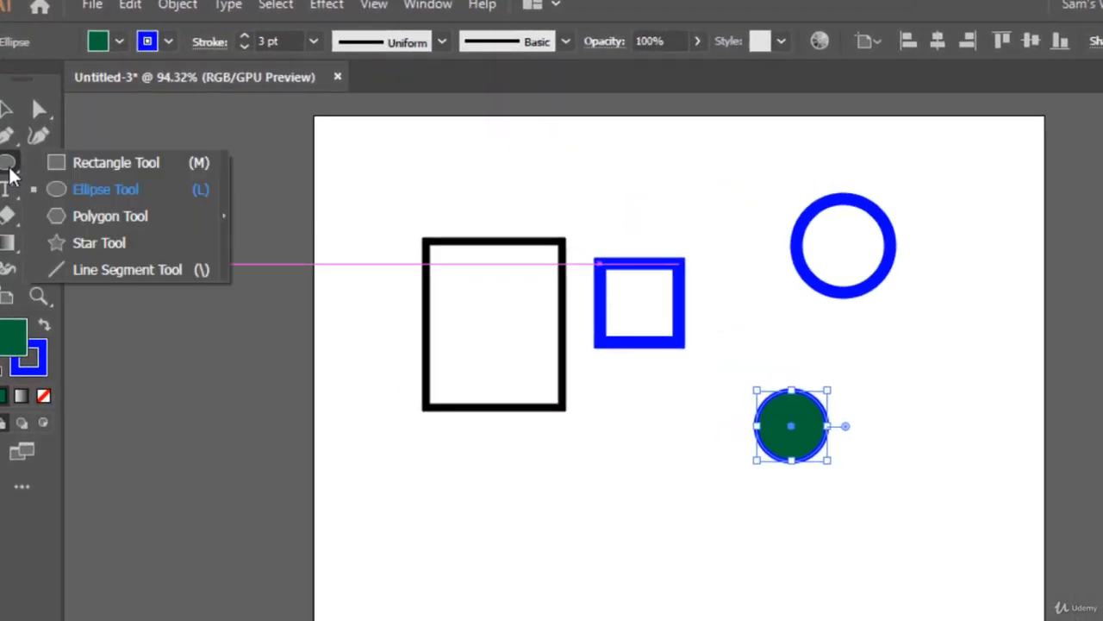
left_click(102, 217)
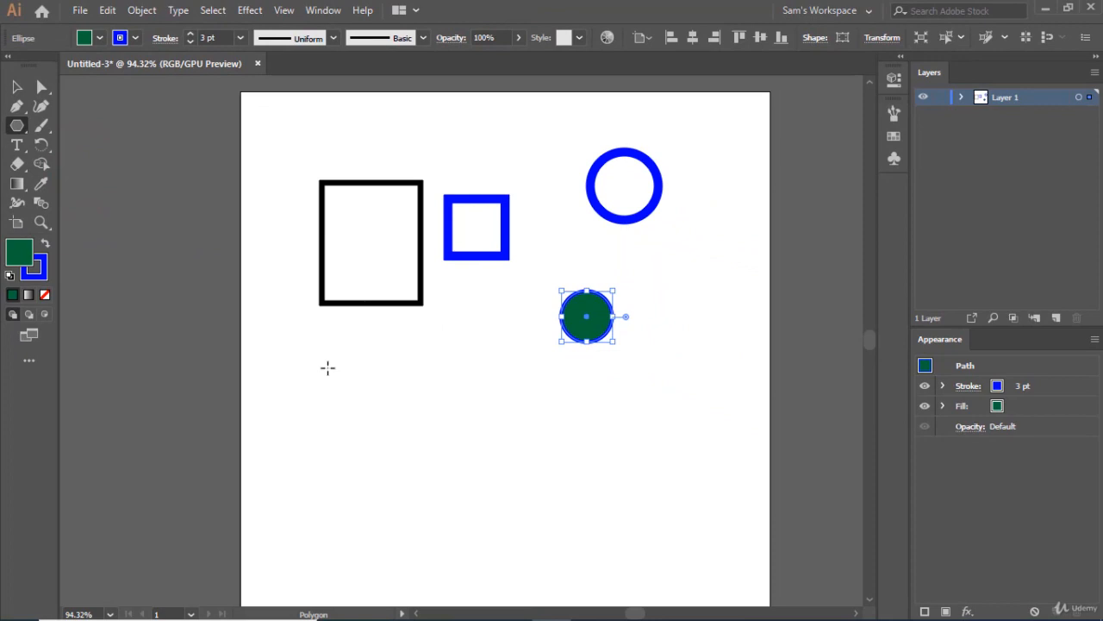
mouse_move(327, 368)
left_mouse_down()
mouse_move(367, 393)
mouse_move(340, 404)
left_mouse_up()
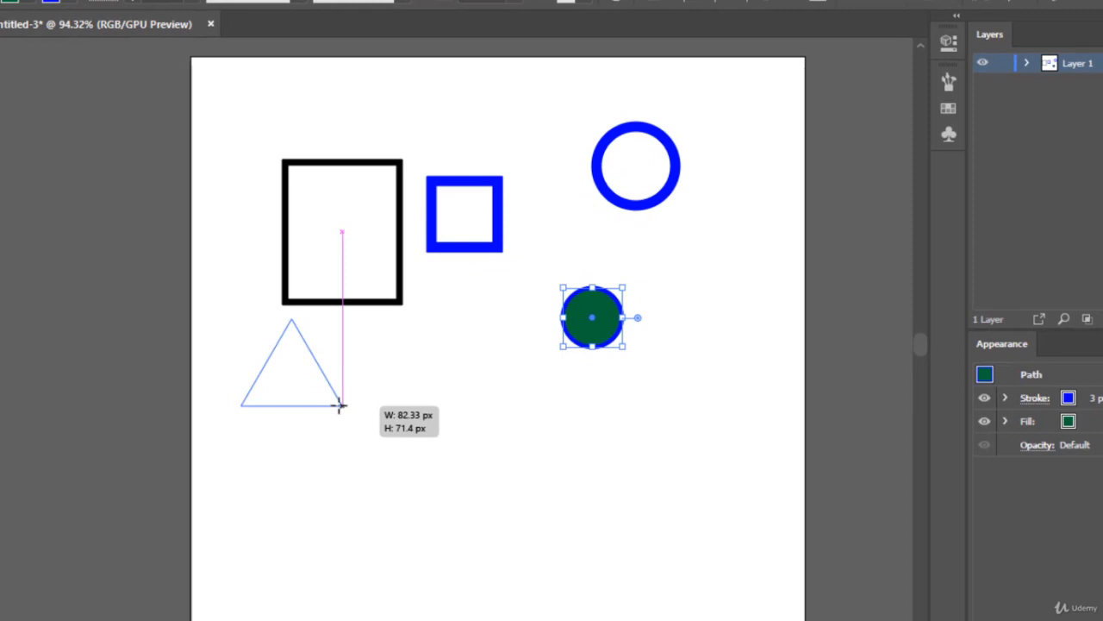
mouse_move(339, 405)
left_mouse_down()
mouse_move(348, 375)
mouse_move(328, 422)
left_mouse_up()
key("Up")
key("Up")
key("Up")
key("Up")
key("Up")
key("Up")
key("Down")
key("Down")
key("Down")
key("Down")
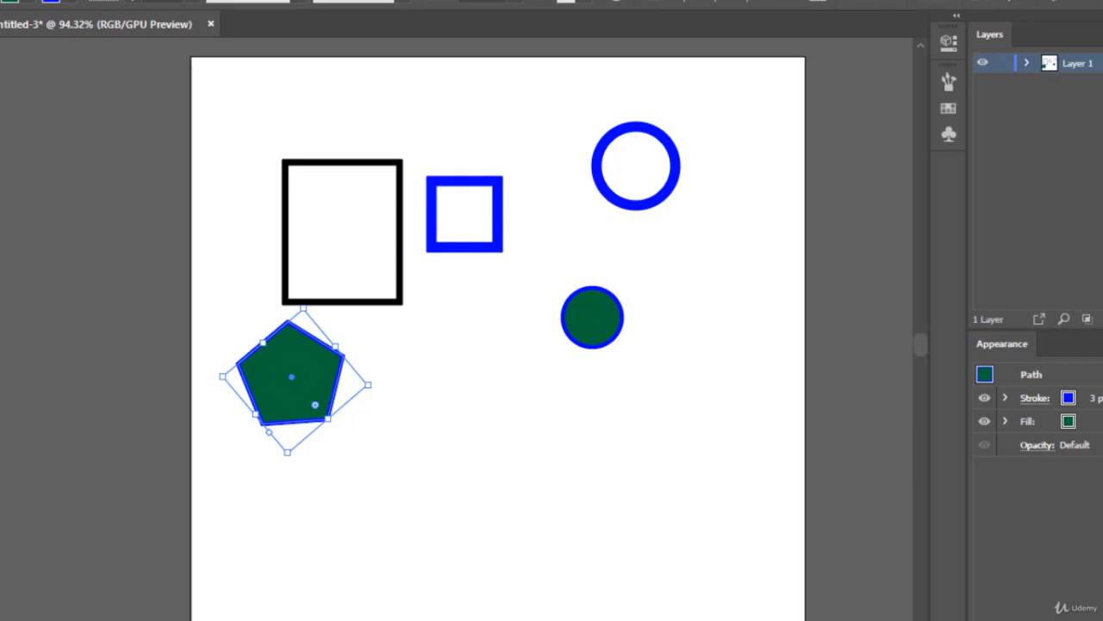
Draw a ten-pointed star with the Star tool, between the pentagon and the green circle.
left_click(17, 126)
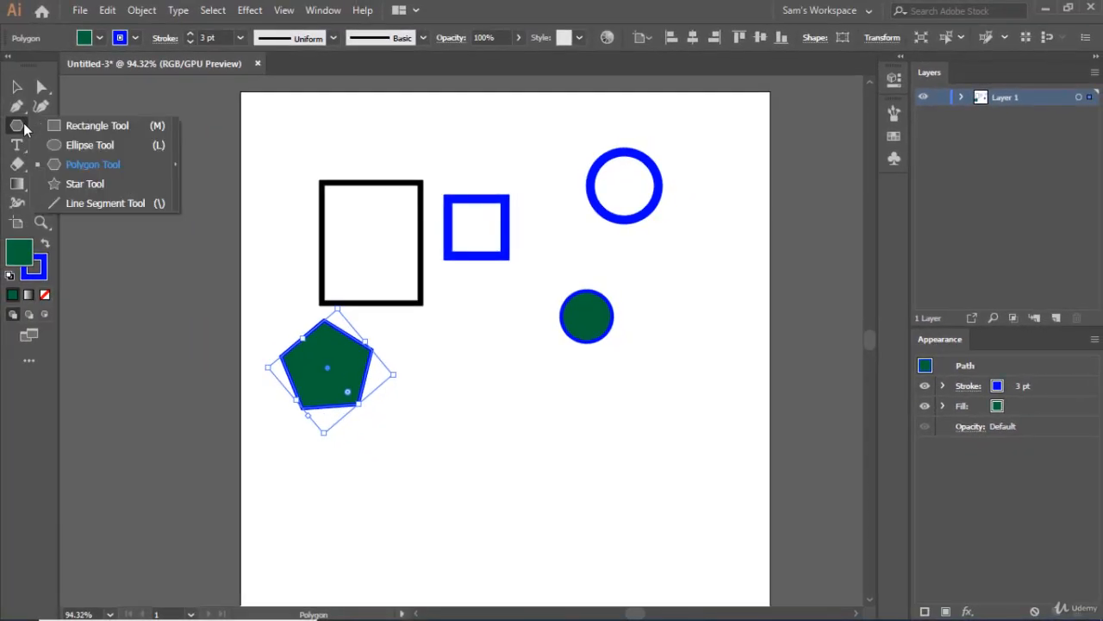
left_click(75, 187)
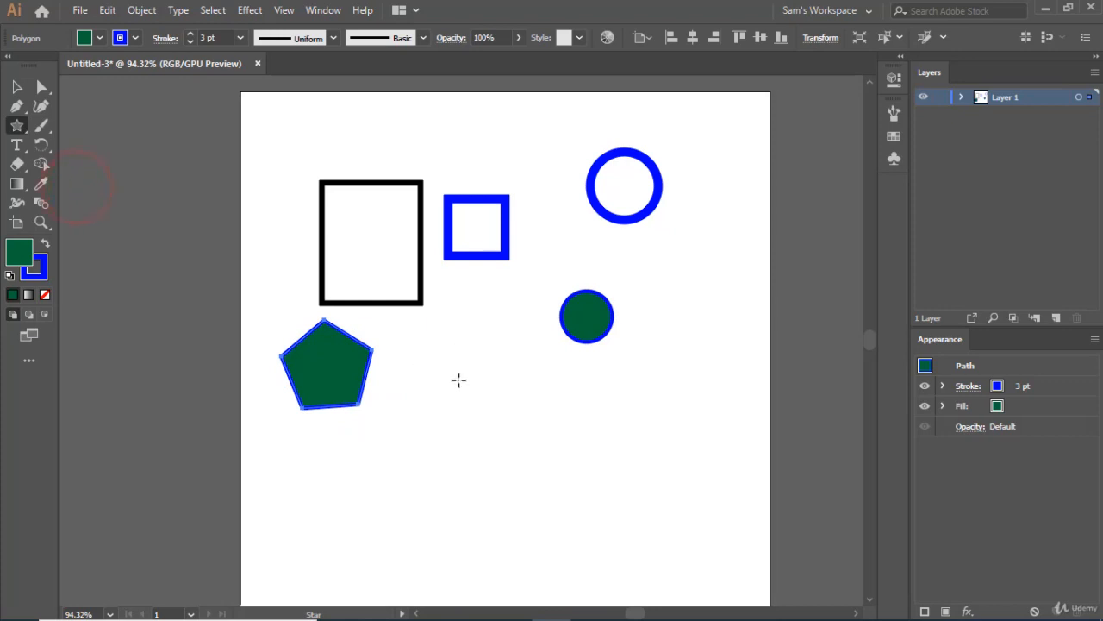
left_click_drag(458, 368, 516, 405)
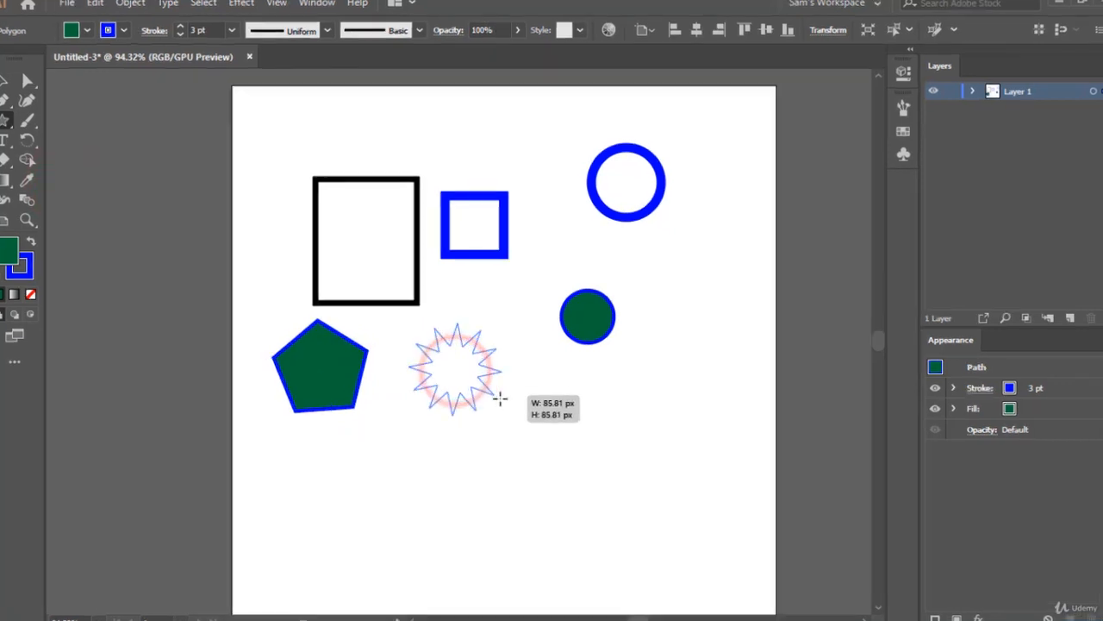
left_click_drag(503, 442, 500, 455)
key("Down")
key("Down")
key("Down")
key("Down")
key("Down")
key("Down")
key("Up")
key("Up")
key("Up")
key("Up")
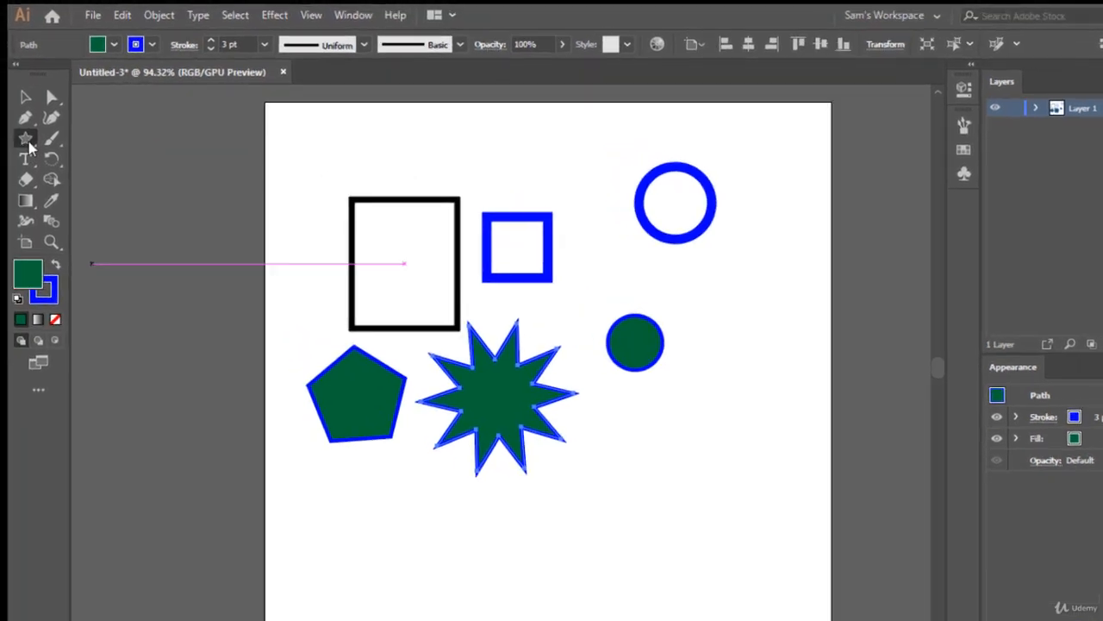
Draw a nearly horizontal line with the Line Segment tool below the pentagon and the star.
left_click(17, 125)
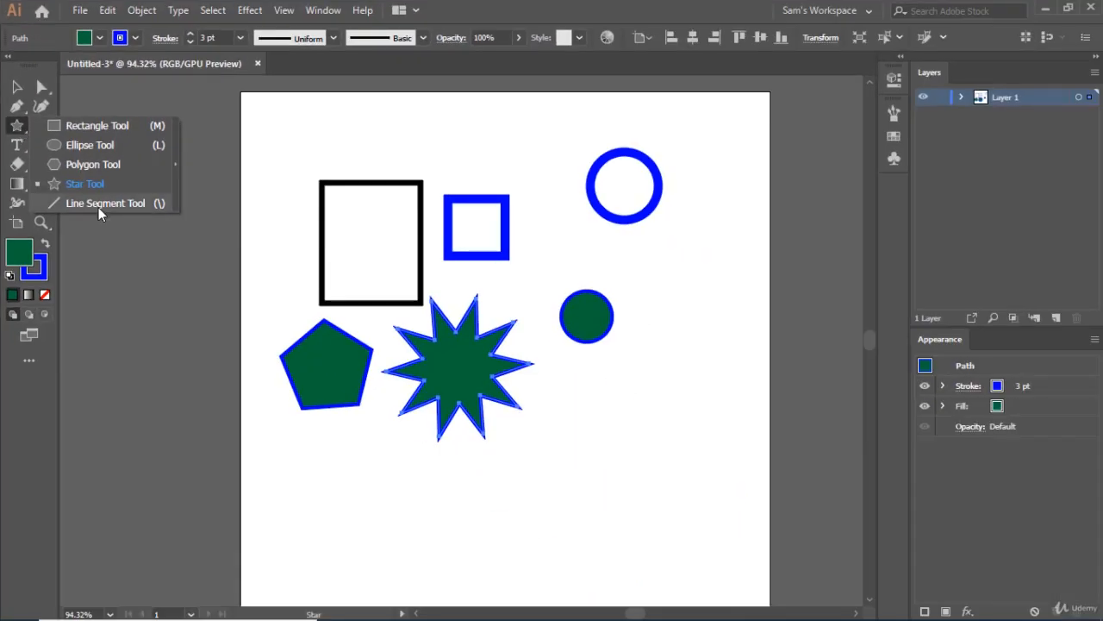
left_click(98, 205)
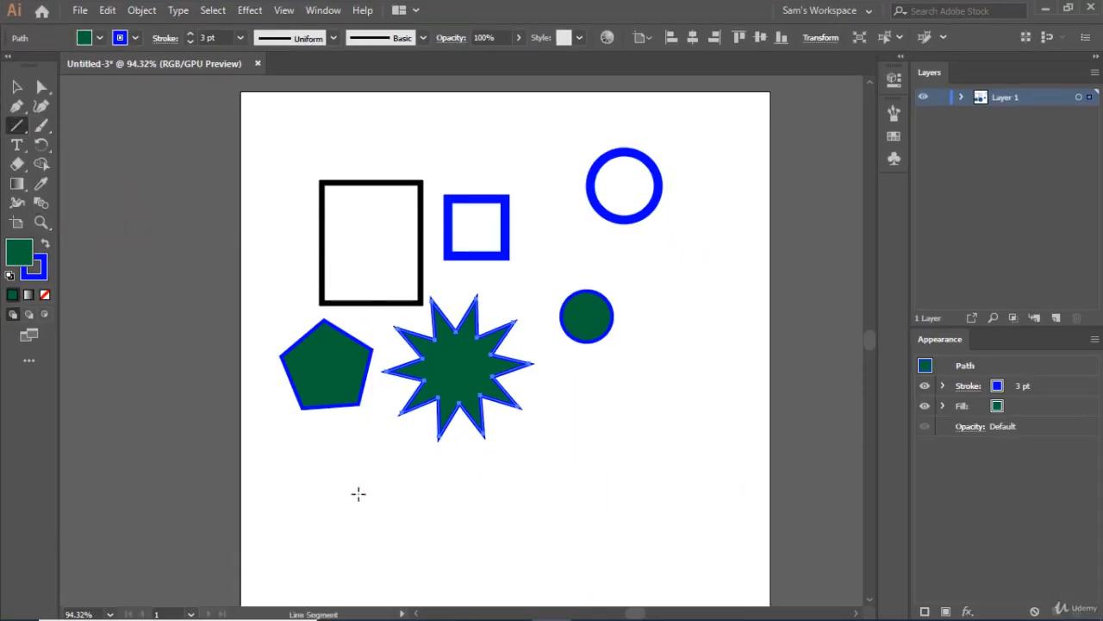
left_click_drag(350, 488, 539, 488)
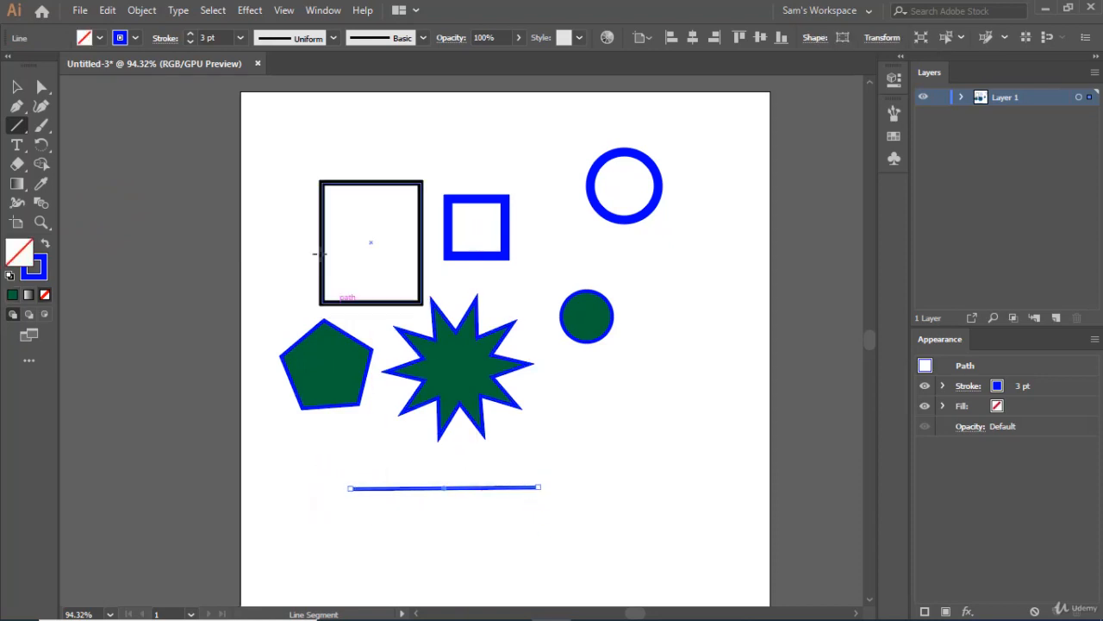
Set the line's stroke colour to black and its stroke weight to 9 pt.
left_click(135, 38)
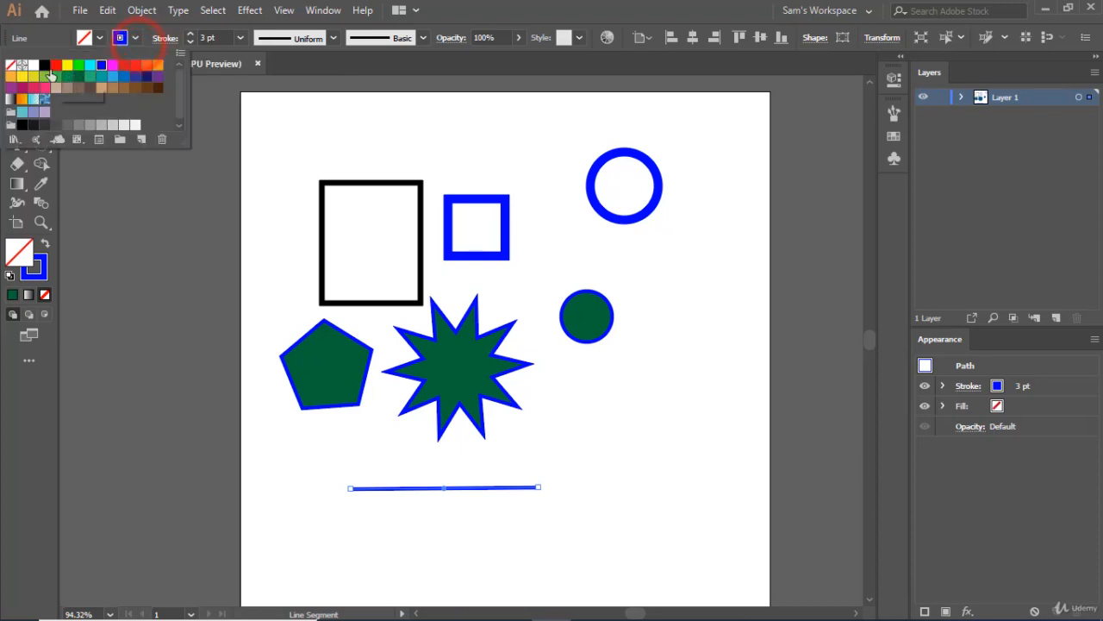
left_click(44, 64)
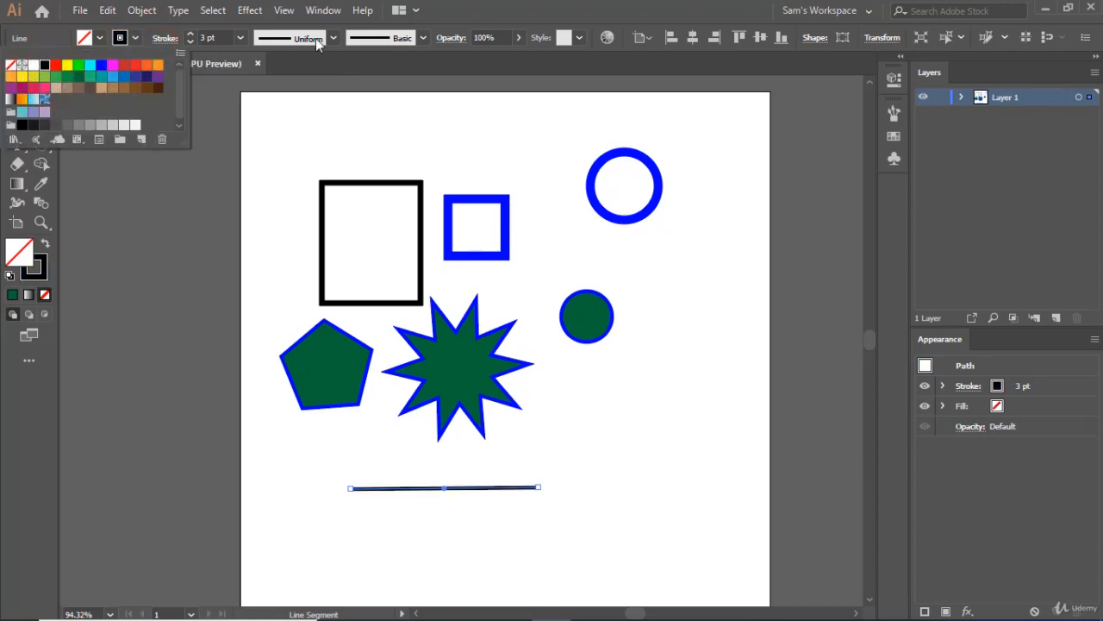
left_click(191, 35)
left_click(191, 35)
left_click(191, 34)
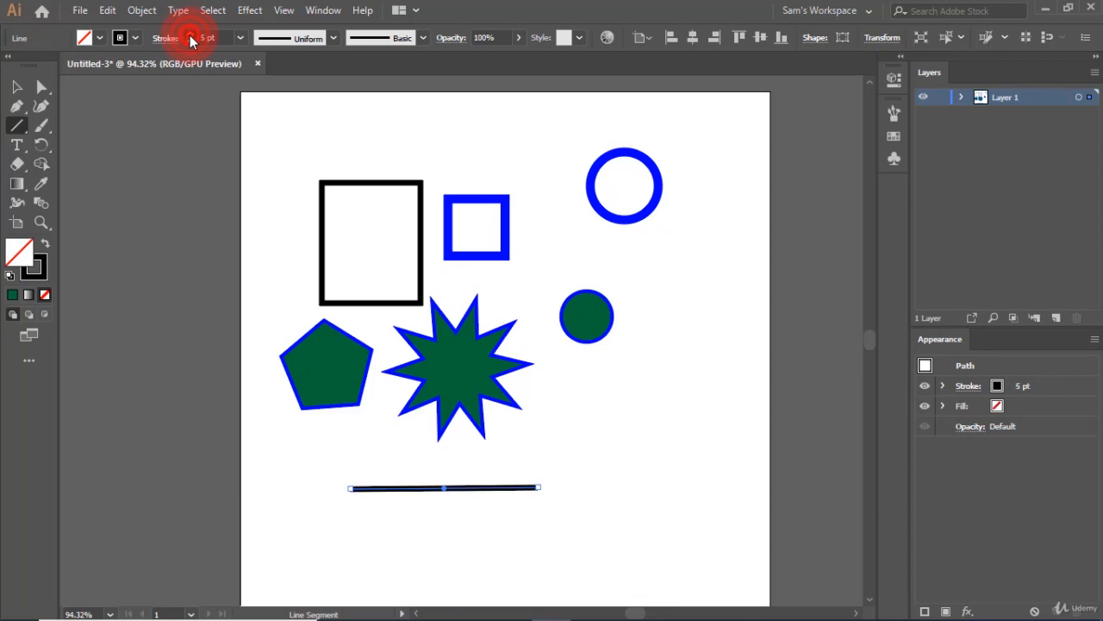
left_click(191, 35)
left_click(191, 35)
left_click(191, 35)
left_click(191, 36)
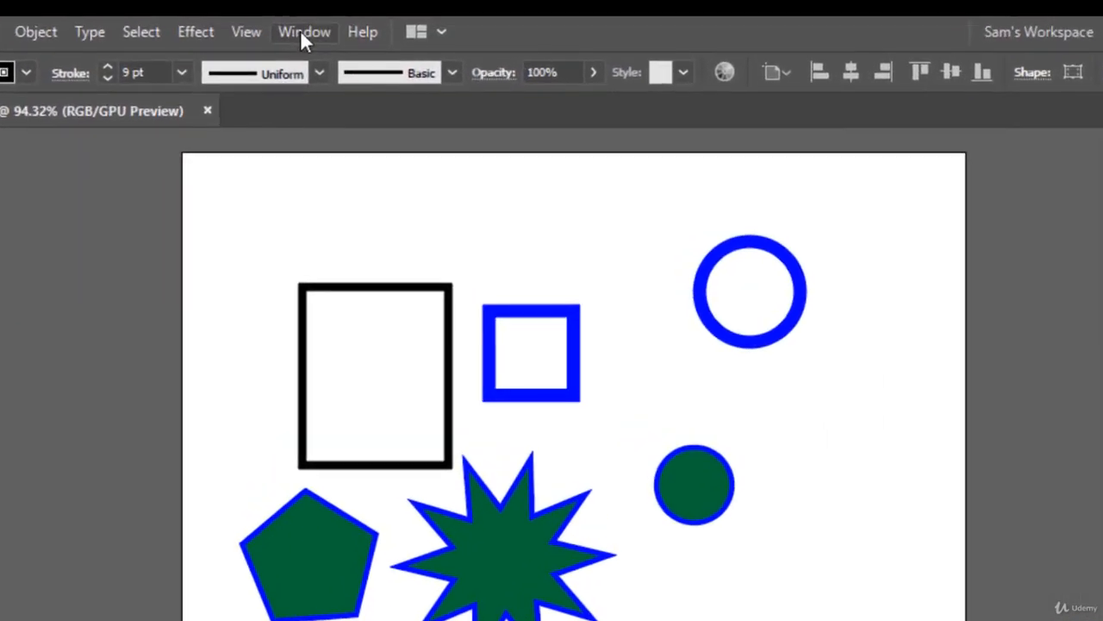
Switch the toolbar to the Advanced set of tools.
left_click(302, 34)
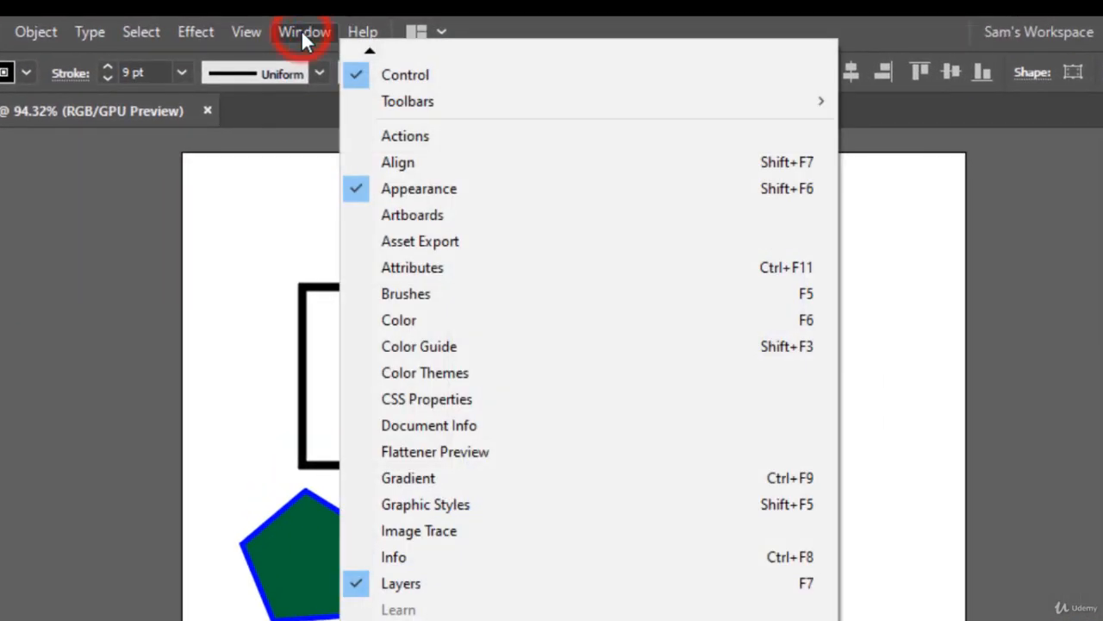
mouse_move(362, 39)
mouse_move(308, 32)
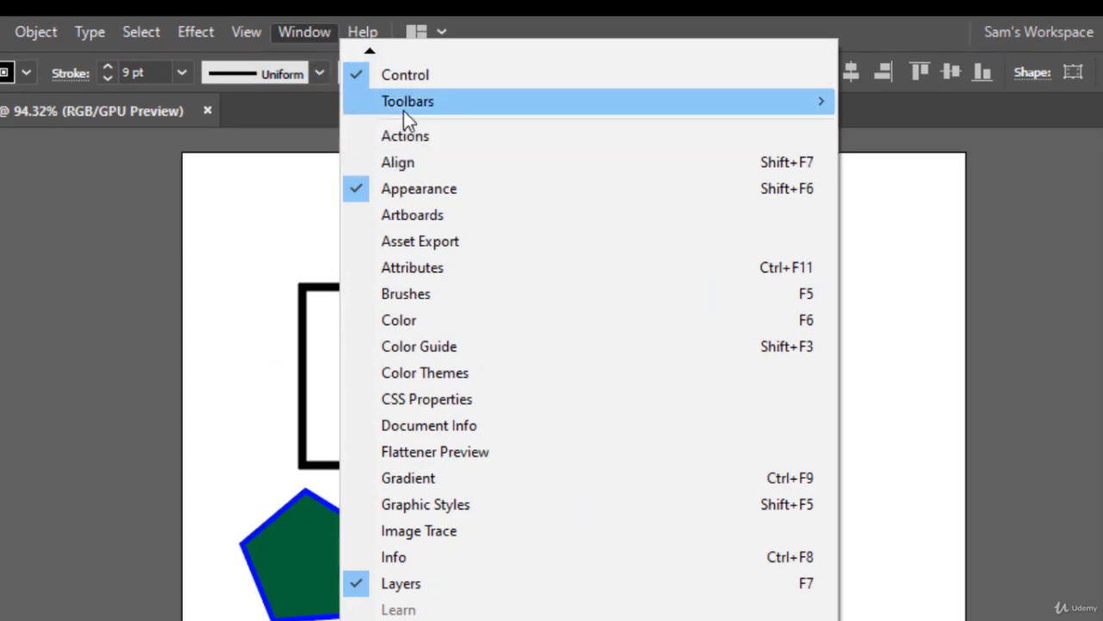
mouse_move(404, 112)
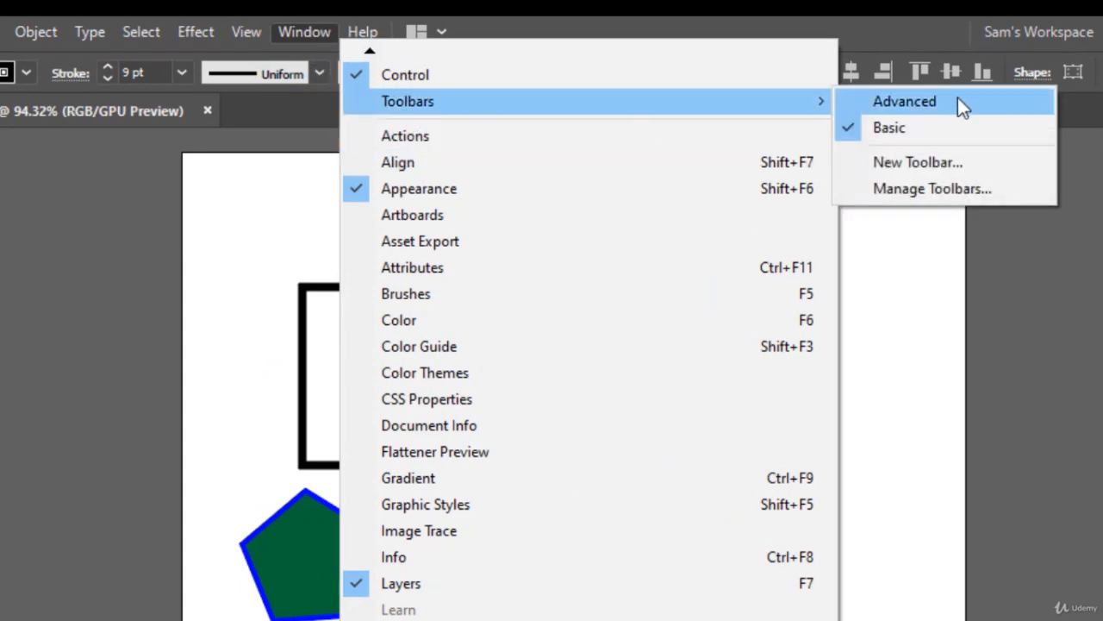
left_click(958, 101)
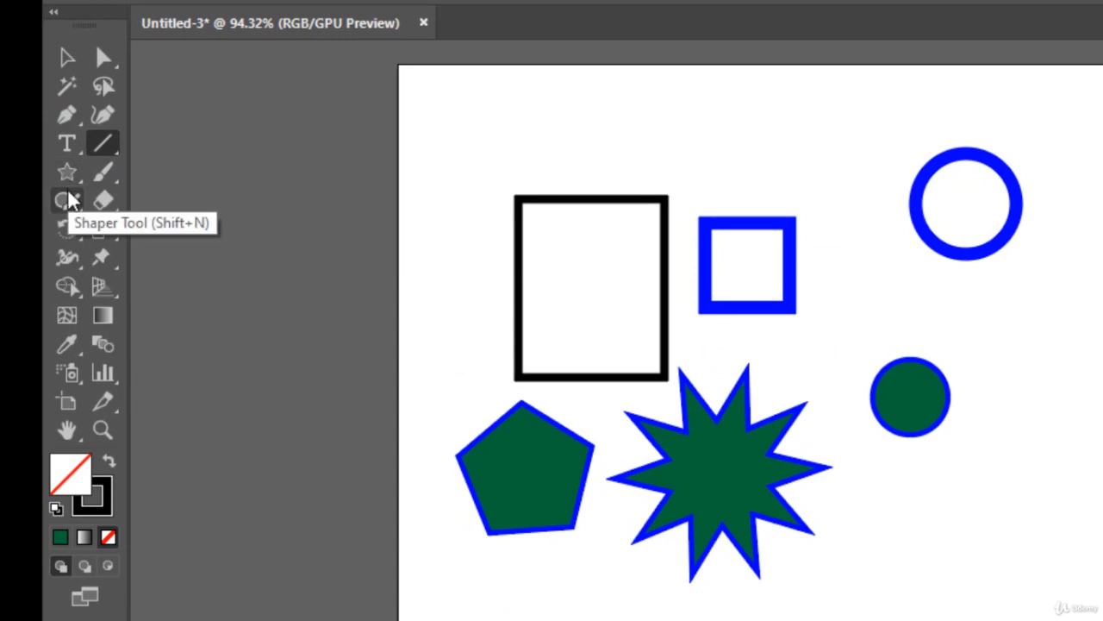
Sketch a triangle below the green circle and a circle beneath the triangle with the Shaper tool.
left_click(69, 191)
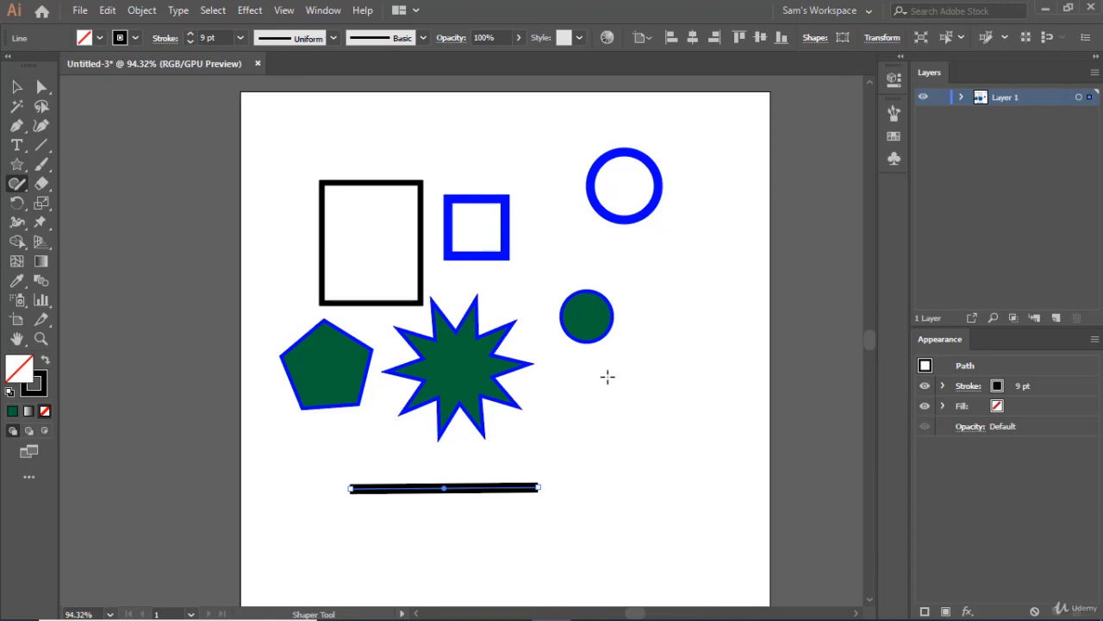
mouse_move(613, 363)
left_mouse_down()
mouse_move(585, 415)
mouse_move(641, 414)
mouse_move(610, 386)
mouse_move(613, 359)
left_mouse_up()
mouse_move(634, 347)
left_mouse_down()
mouse_move(593, 414)
mouse_move(672, 415)
mouse_move(630, 347)
left_mouse_up()
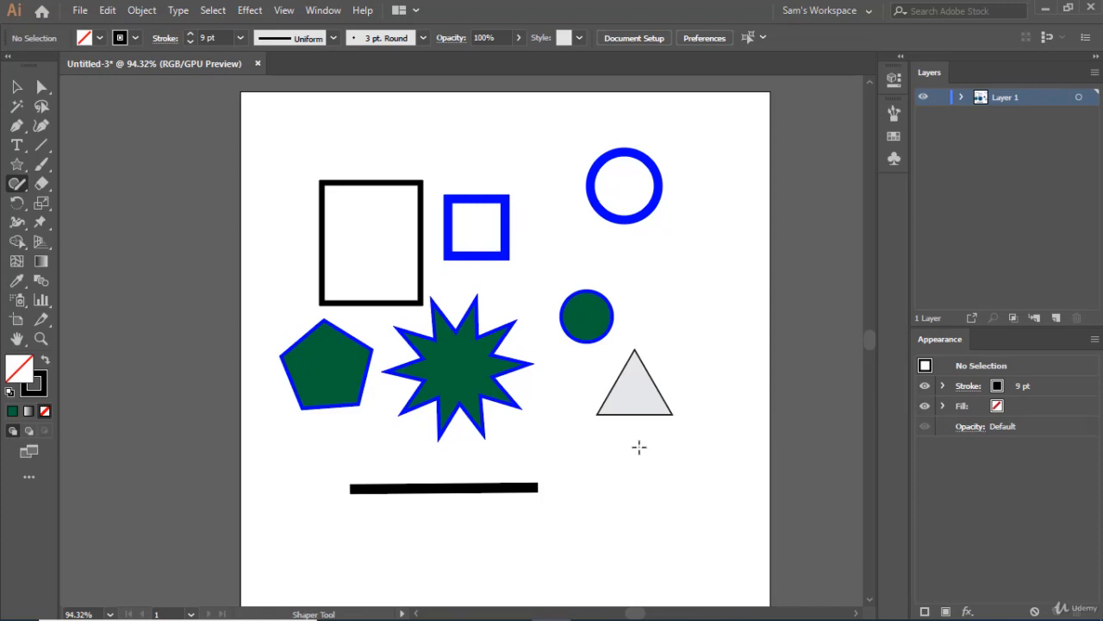
mouse_move(644, 443)
left_mouse_down()
mouse_move(612, 448)
mouse_move(615, 485)
mouse_move(661, 485)
mouse_move(659, 449)
mouse_move(632, 436)
left_mouse_up()
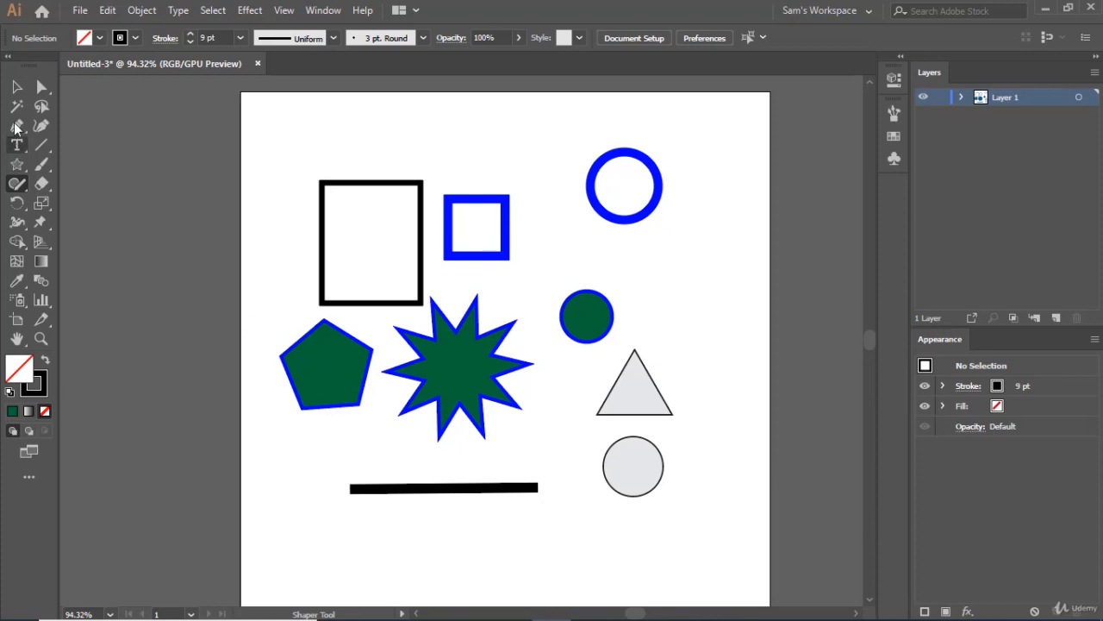
Move the grey triangle down to overlap the grey circle and merge the two shapes with the Shaper tool.
left_click(17, 86)
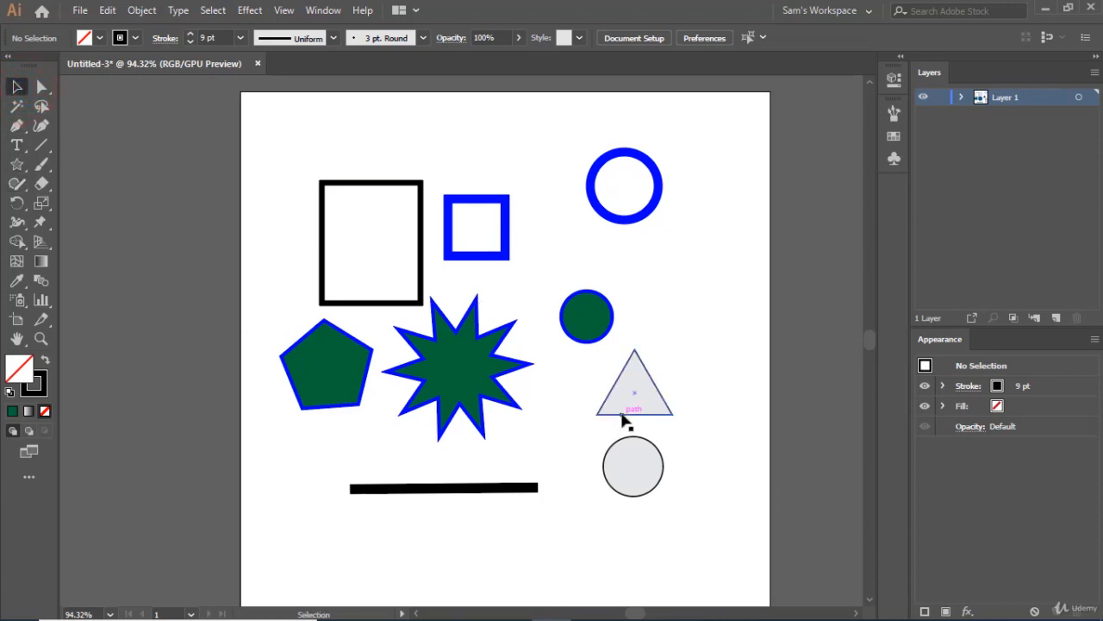
left_click_drag(622, 412, 622, 460)
left_click(728, 435)
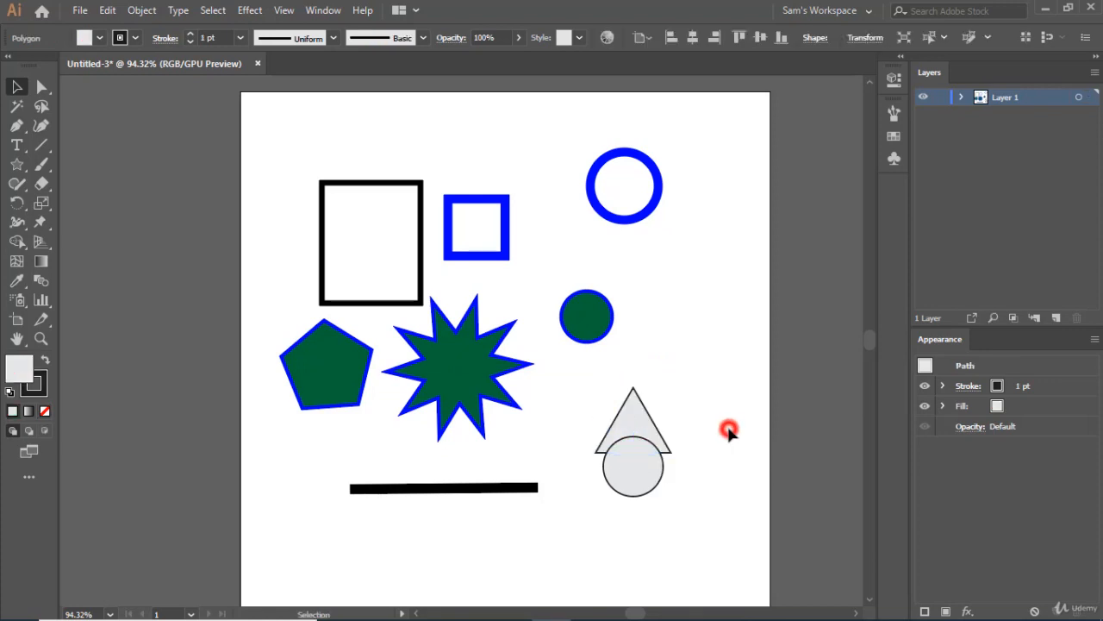
left_click(17, 183)
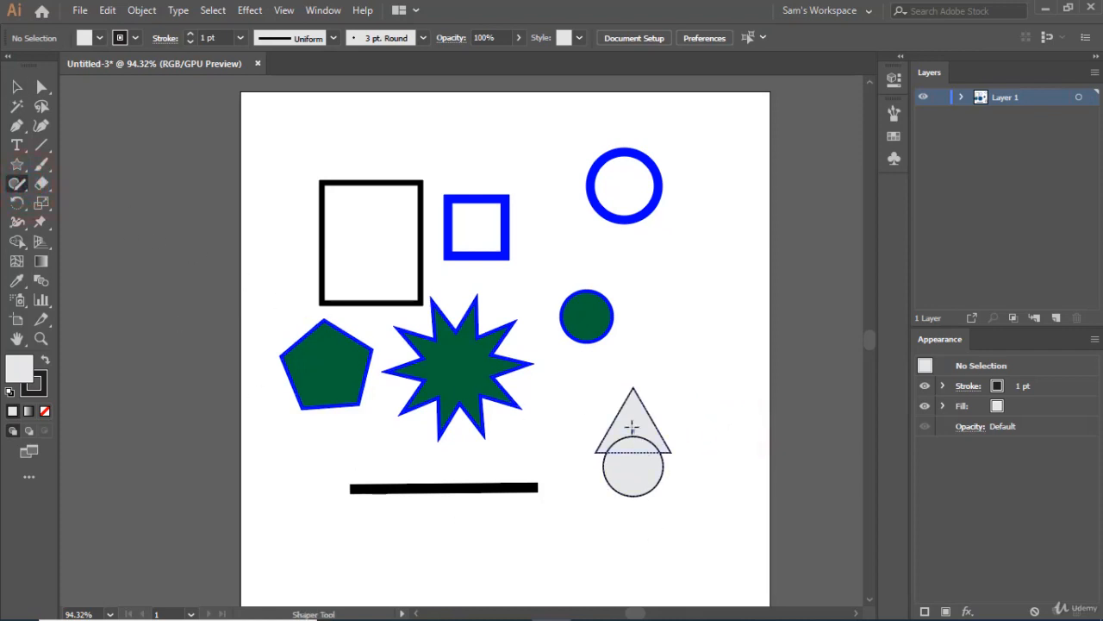
left_click_drag(630, 420, 647, 473)
Fill the merged triangle-and-circle shape with pink, set its stroke weight to 3 pt and deselect it.
left_click(16, 86)
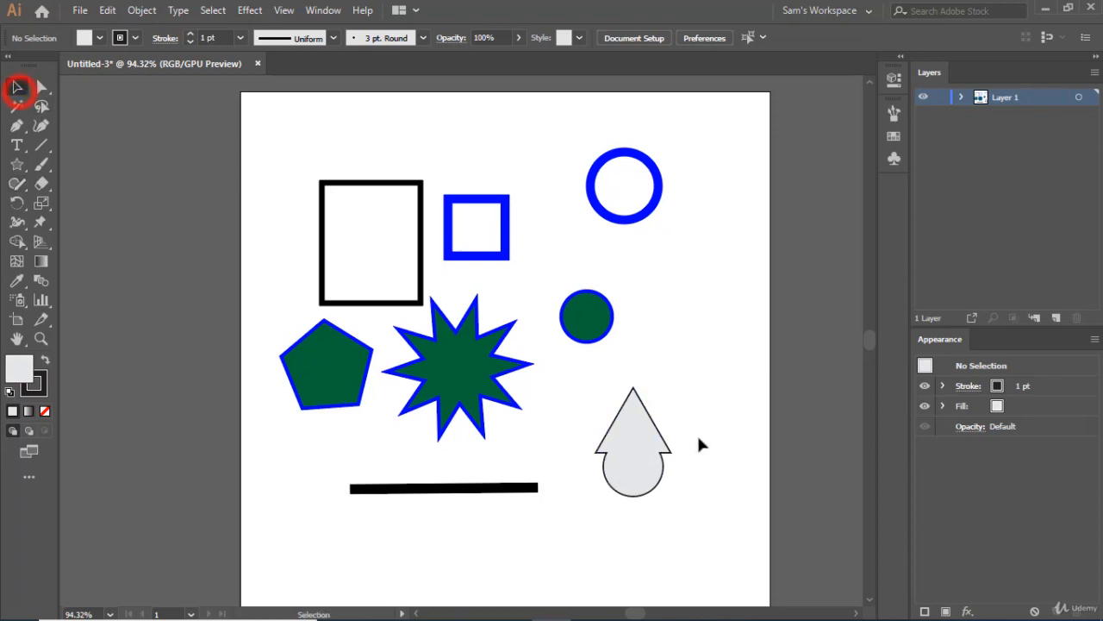
left_click(615, 422)
left_click(101, 40)
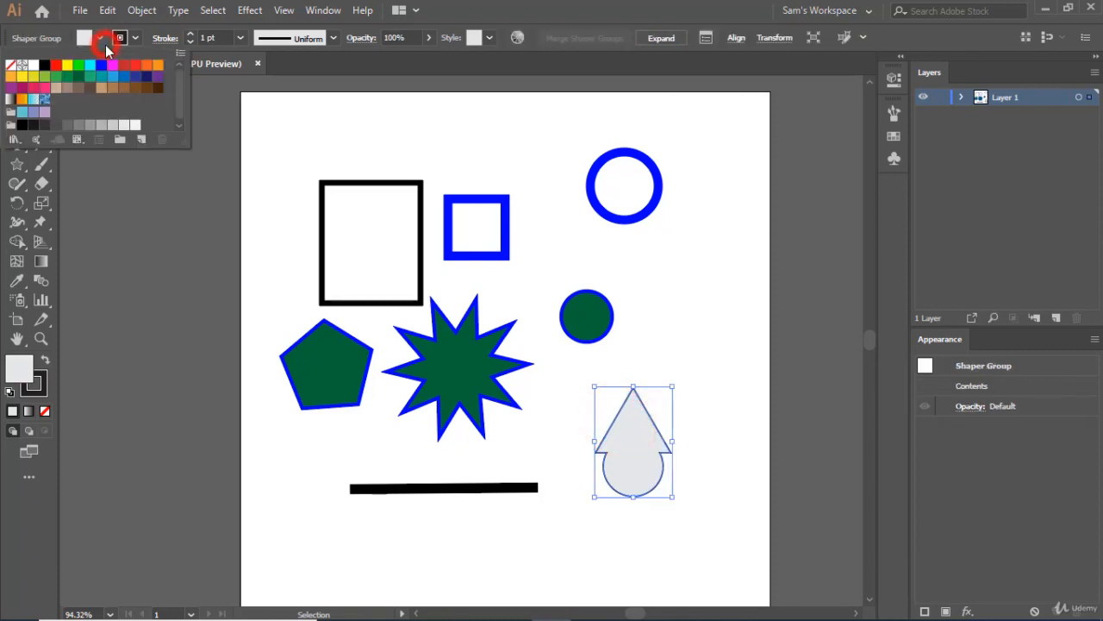
left_click(46, 90)
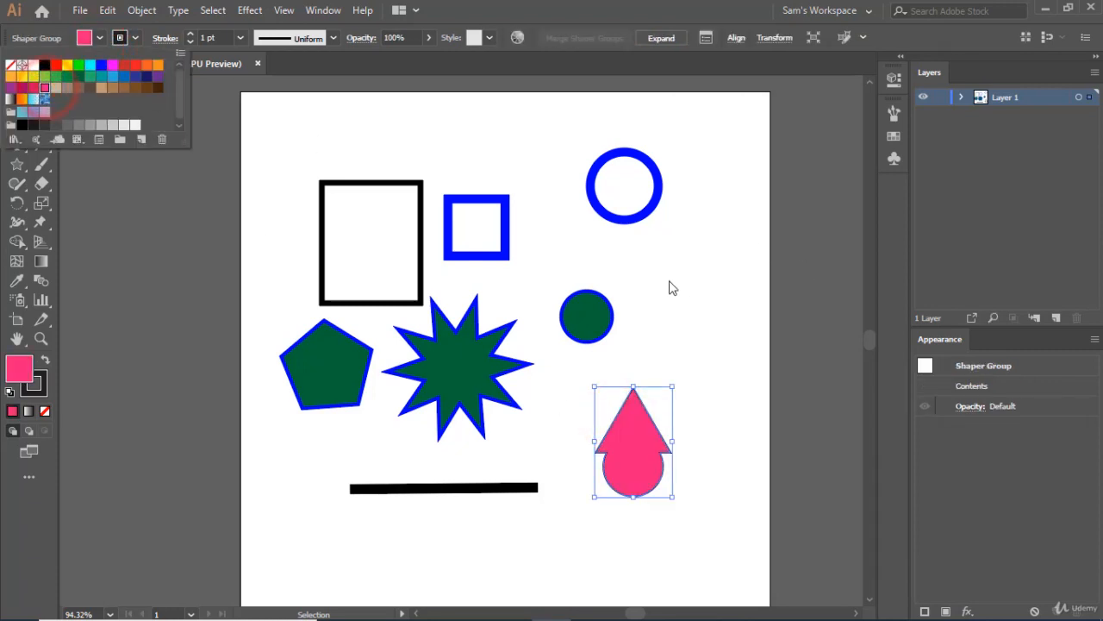
left_click(190, 34)
left_click(189, 35)
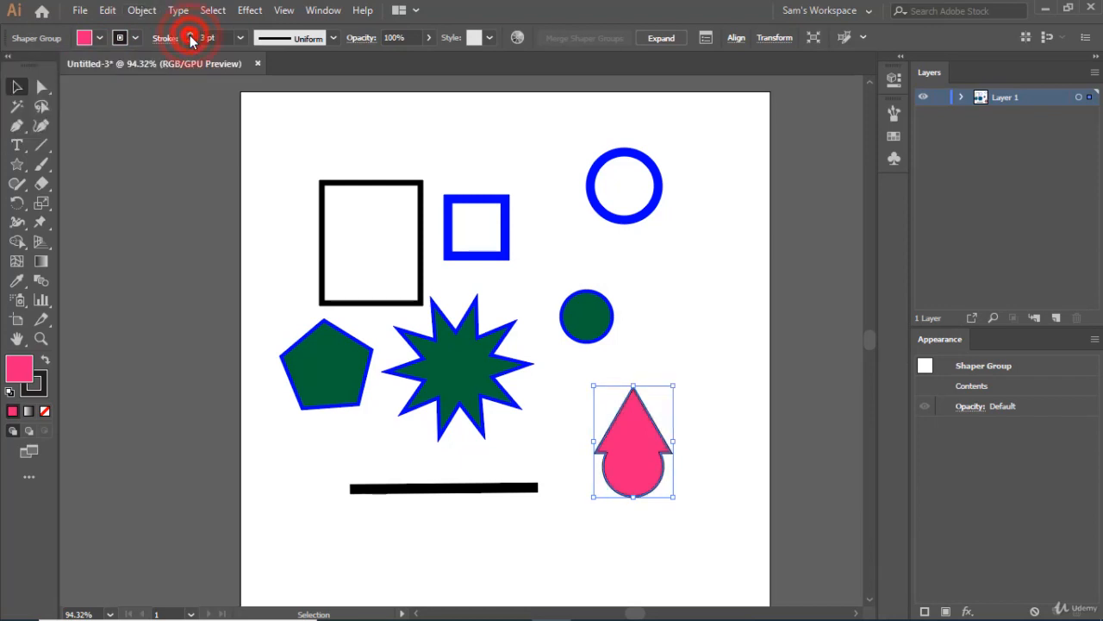
left_click(712, 302)
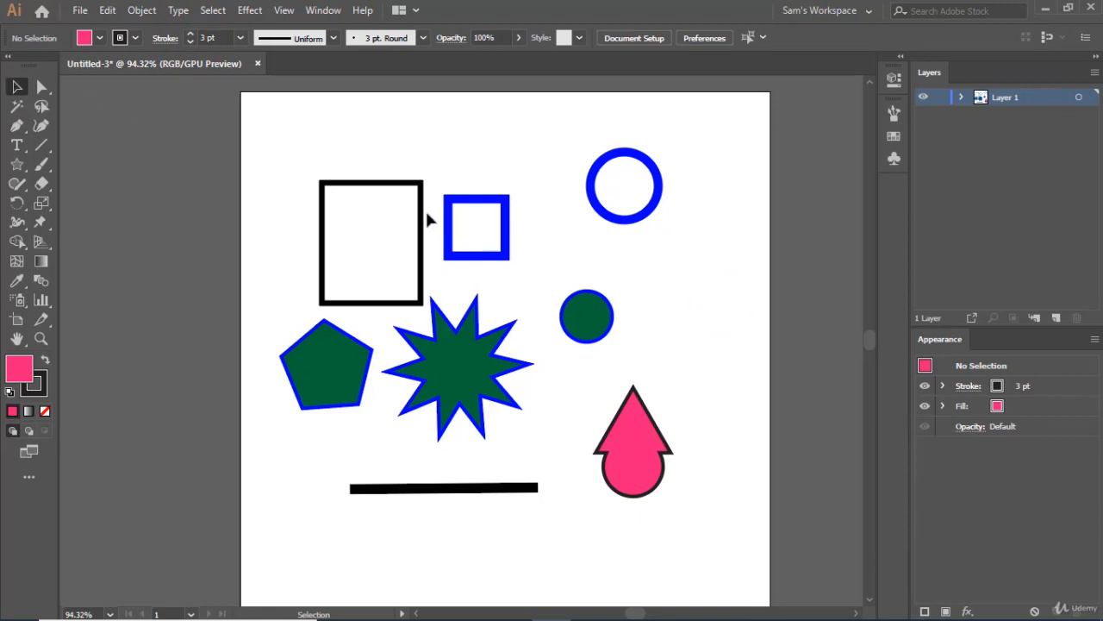
Reshape the large black rectangle by moving its upper-right anchor point inward toward the lower-left corner with the Direct Selection tool.
left_click(400, 183)
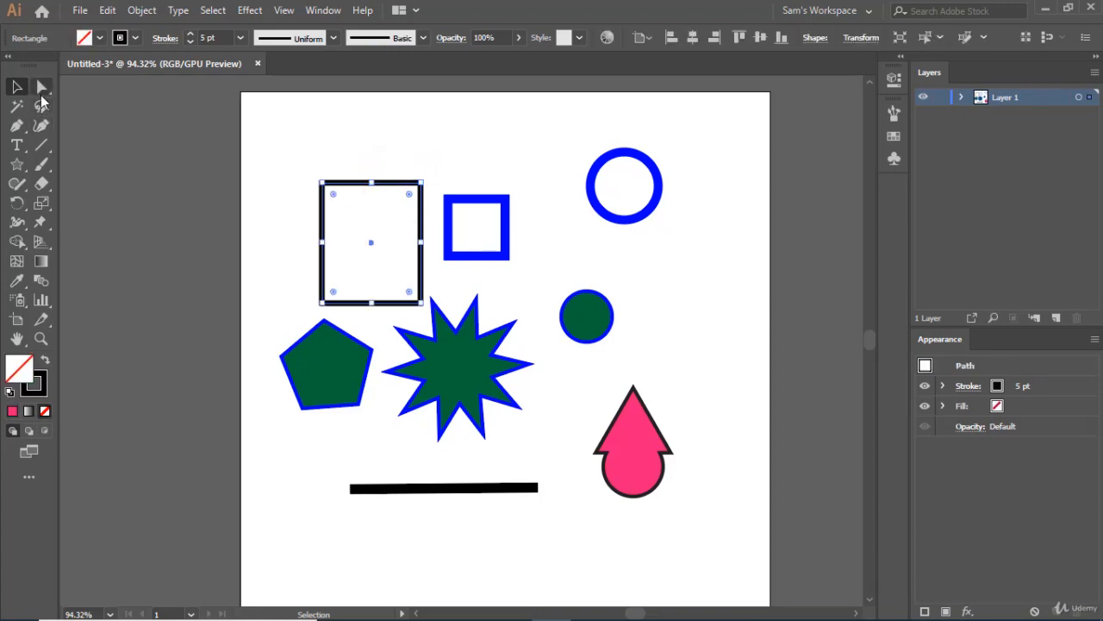
left_click(42, 101)
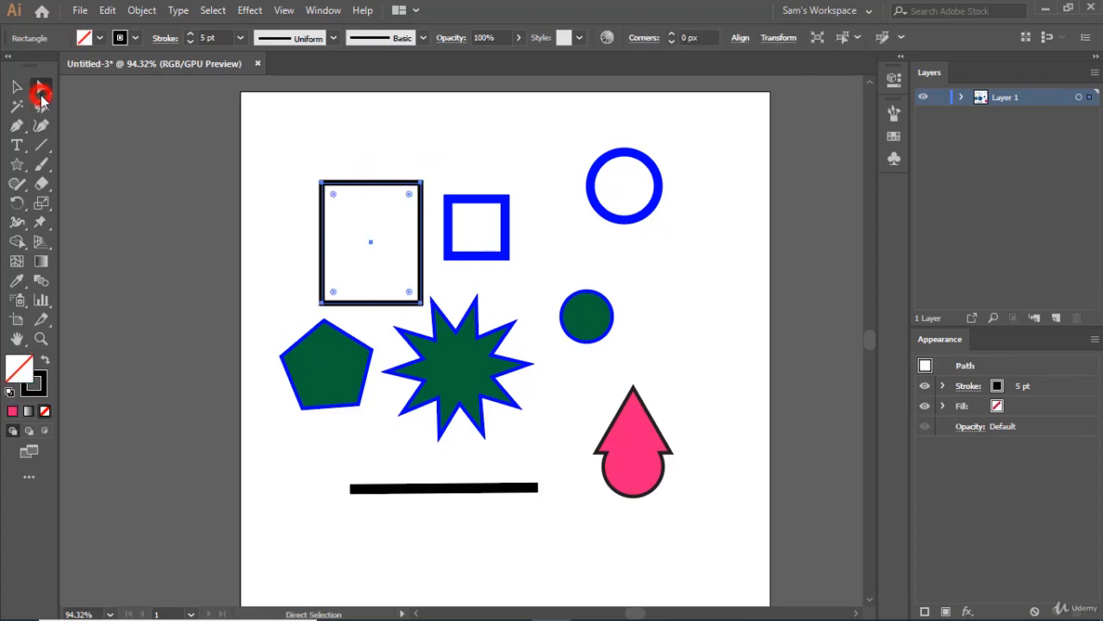
left_click(421, 183)
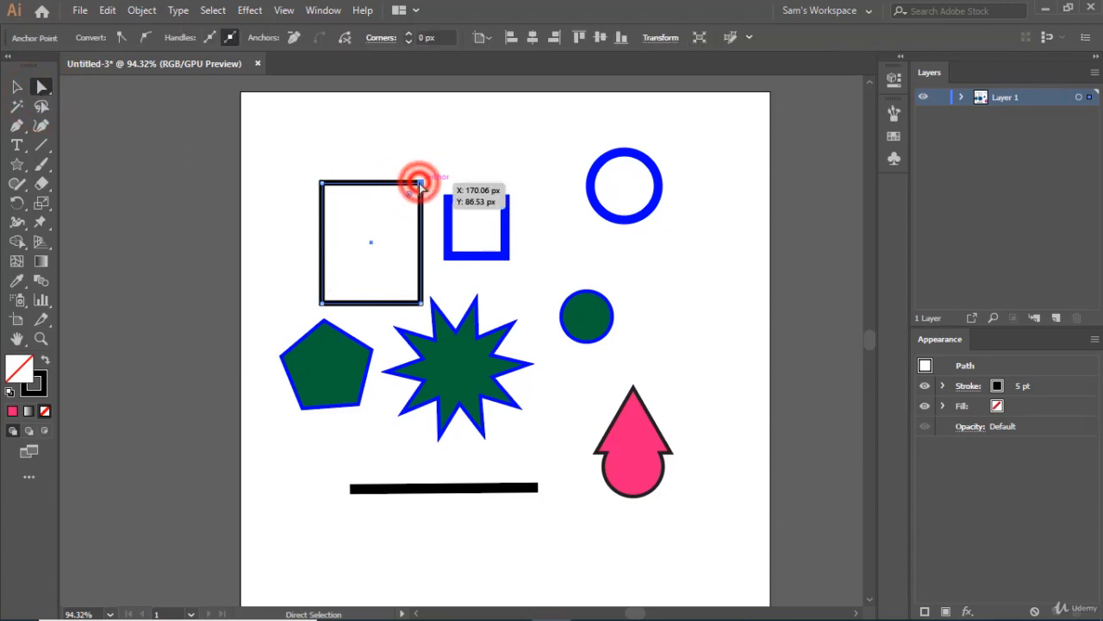
left_click_drag(421, 183, 344, 269)
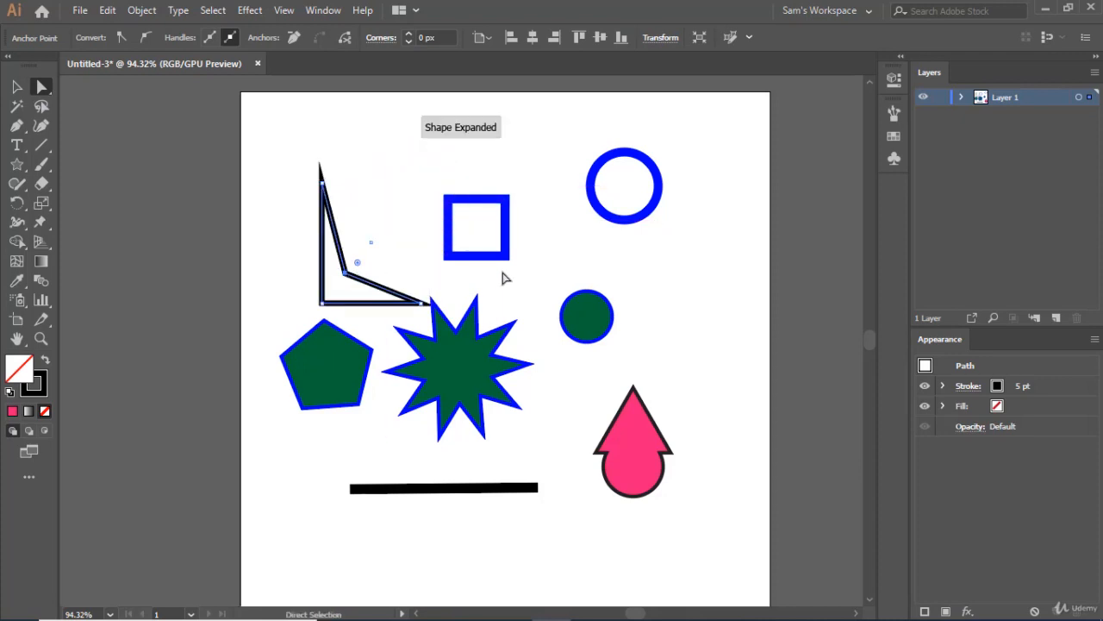
Stretch the green circle's top anchor upward into an egg shape and lower the tip of the pink merged shape, then deselect it.
left_click(591, 316)
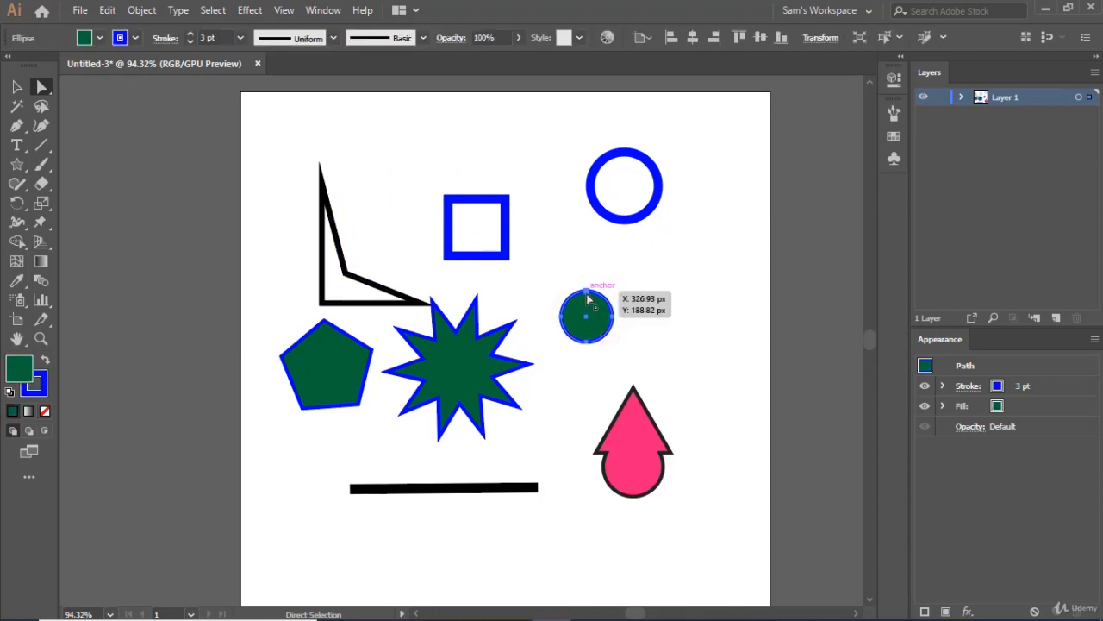
left_click_drag(588, 299, 589, 266)
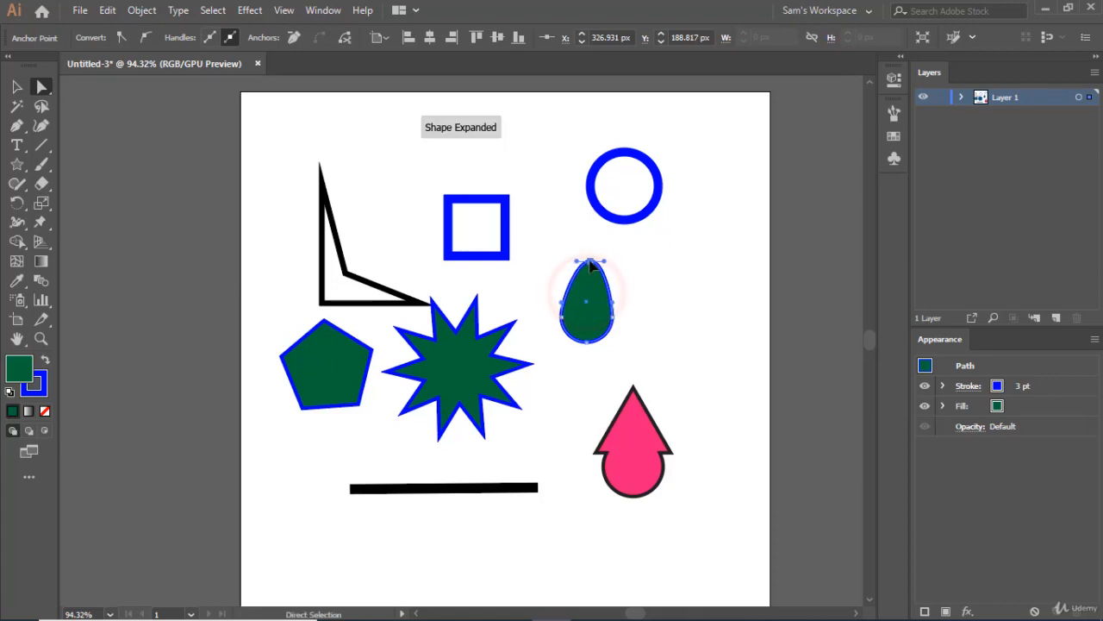
left_click(633, 392)
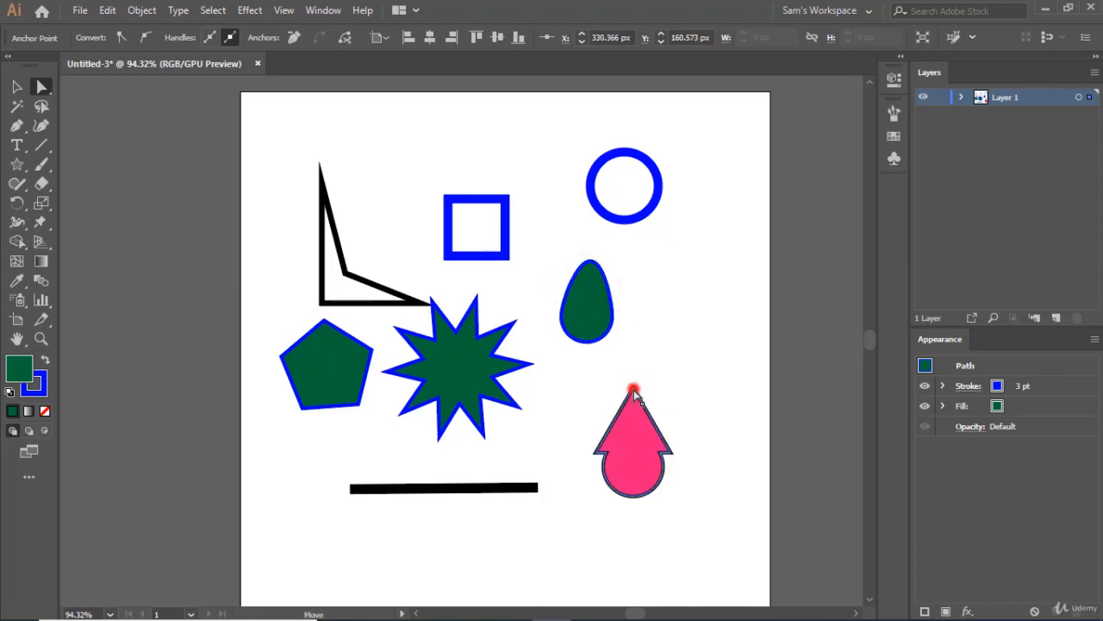
left_click_drag(634, 392, 637, 433)
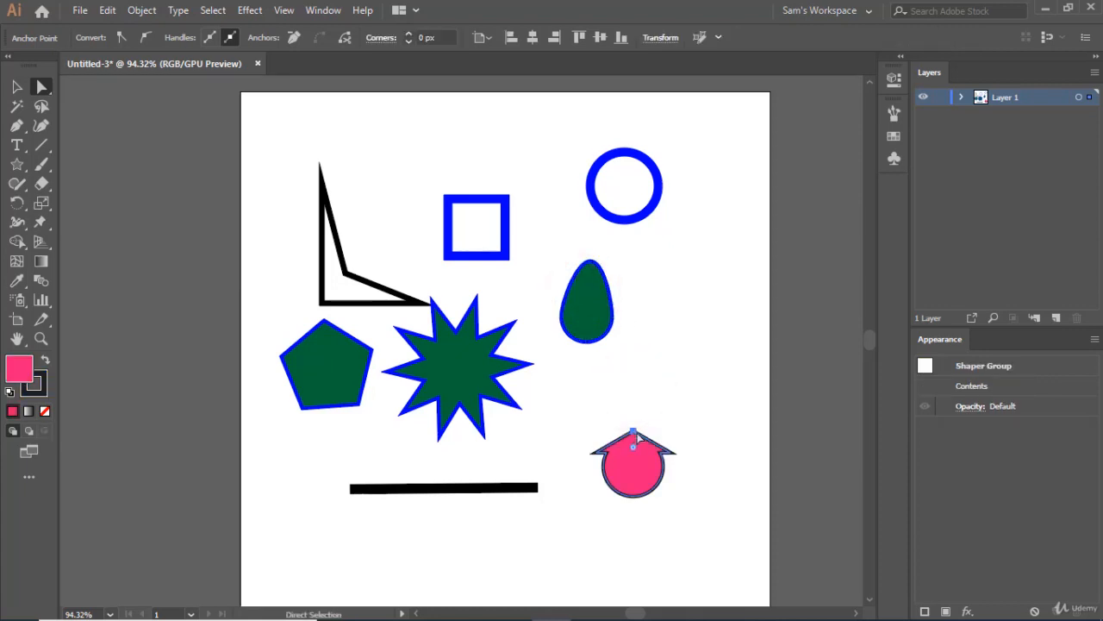
left_click(703, 424)
Move the outer anchor of the green star's upper-left point in toward its centre, and return to the Selection tool.
left_click(456, 371)
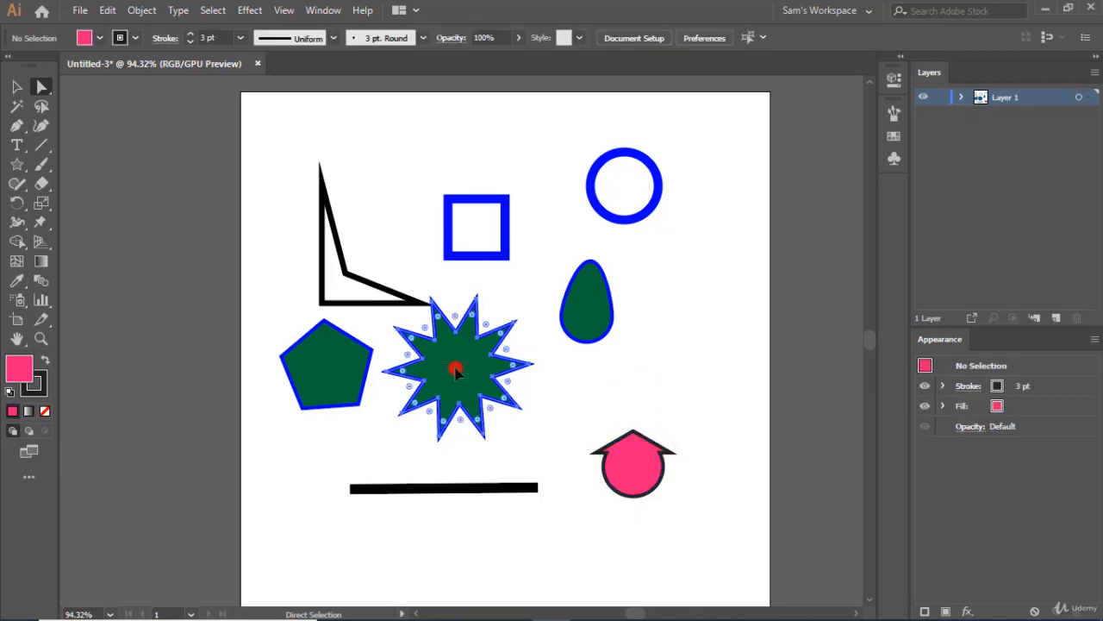
left_click(397, 412)
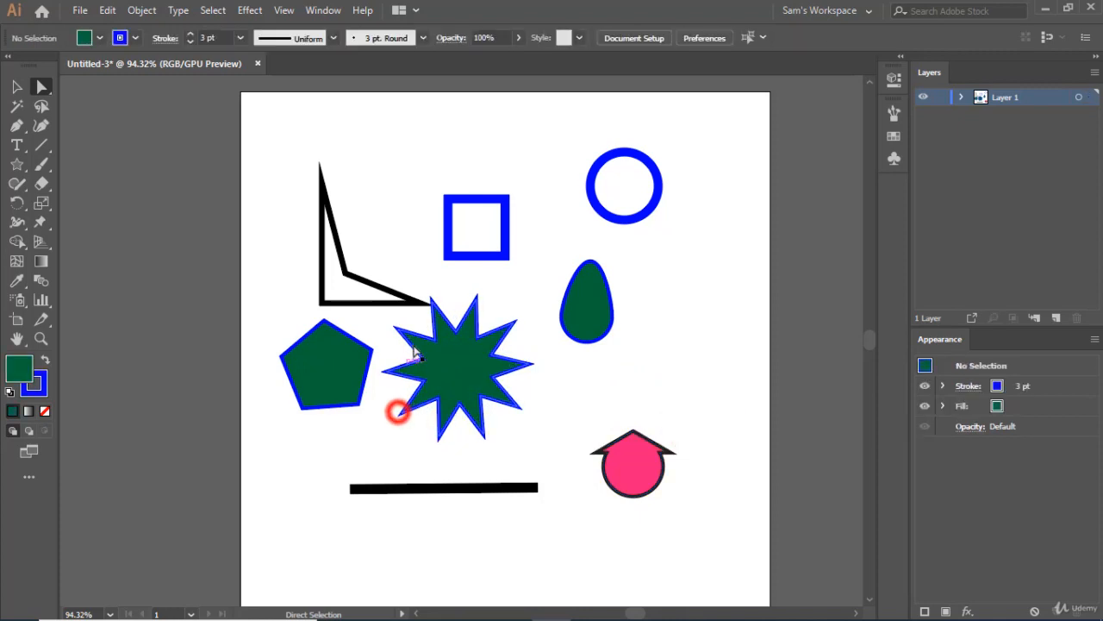
left_click(458, 354)
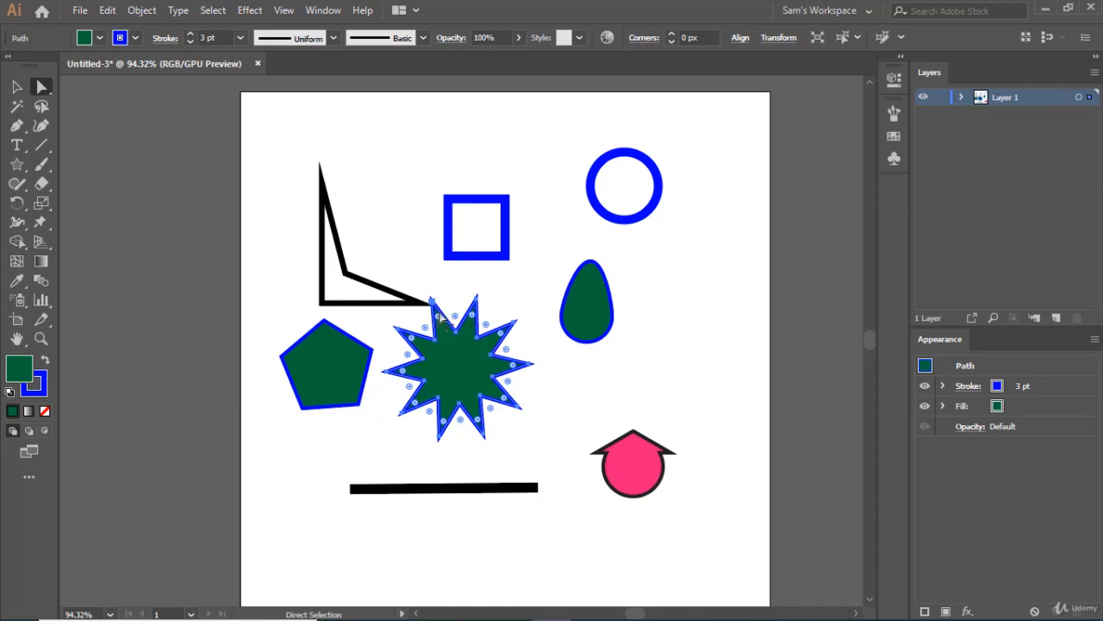
left_click_drag(436, 310, 458, 363)
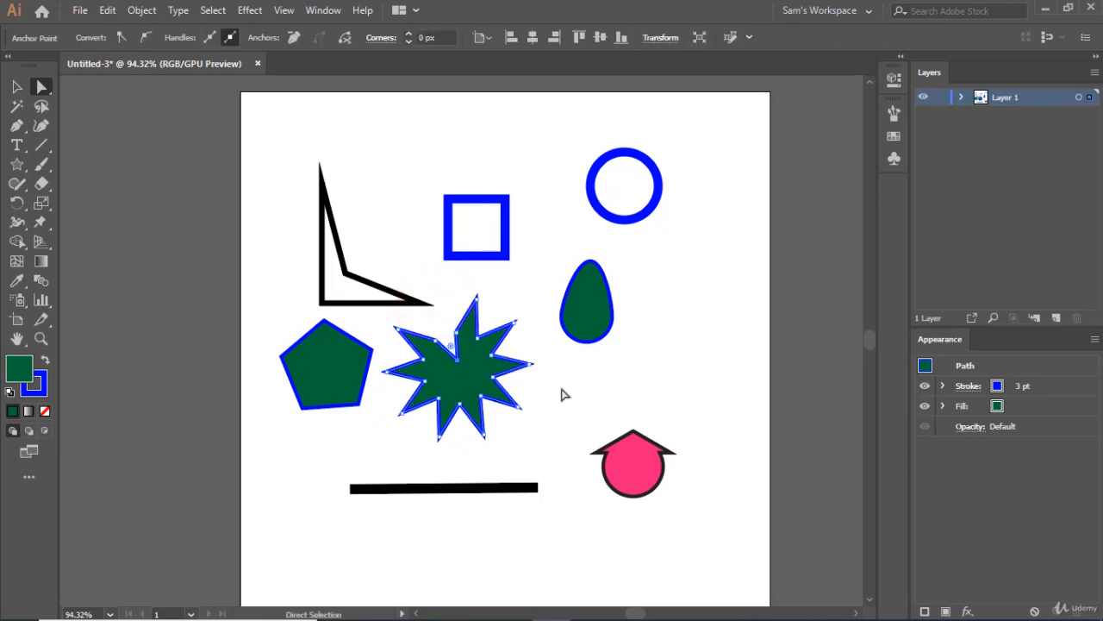
left_click(18, 88)
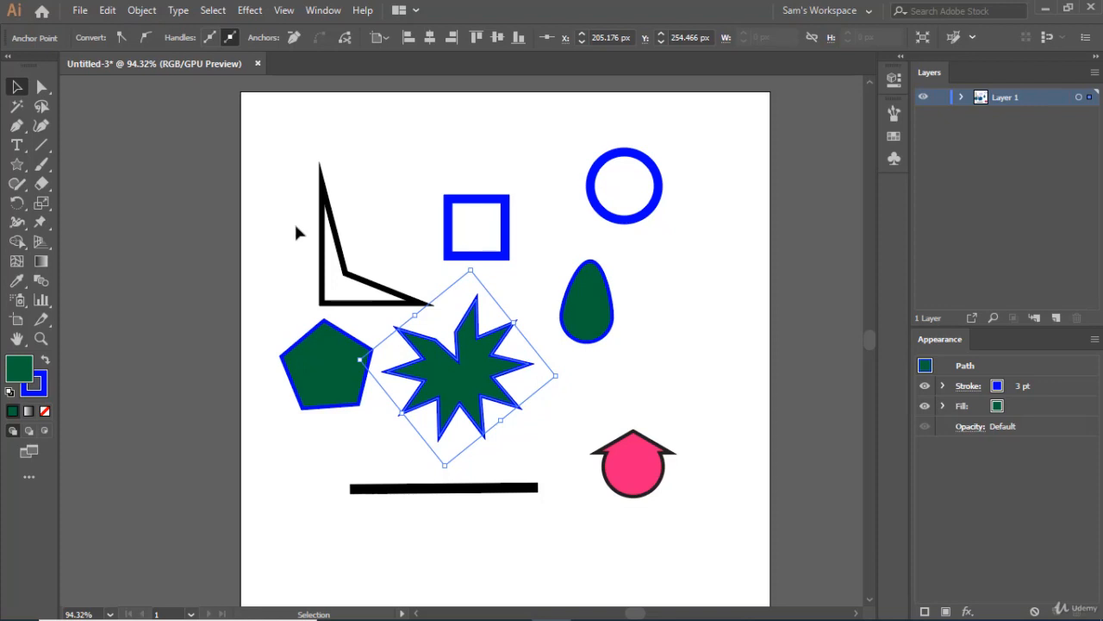
Draw an upright rounded rectangle above the black reshaped outline and the blue square with the Rounded Rectangle tool.
left_click(16, 168)
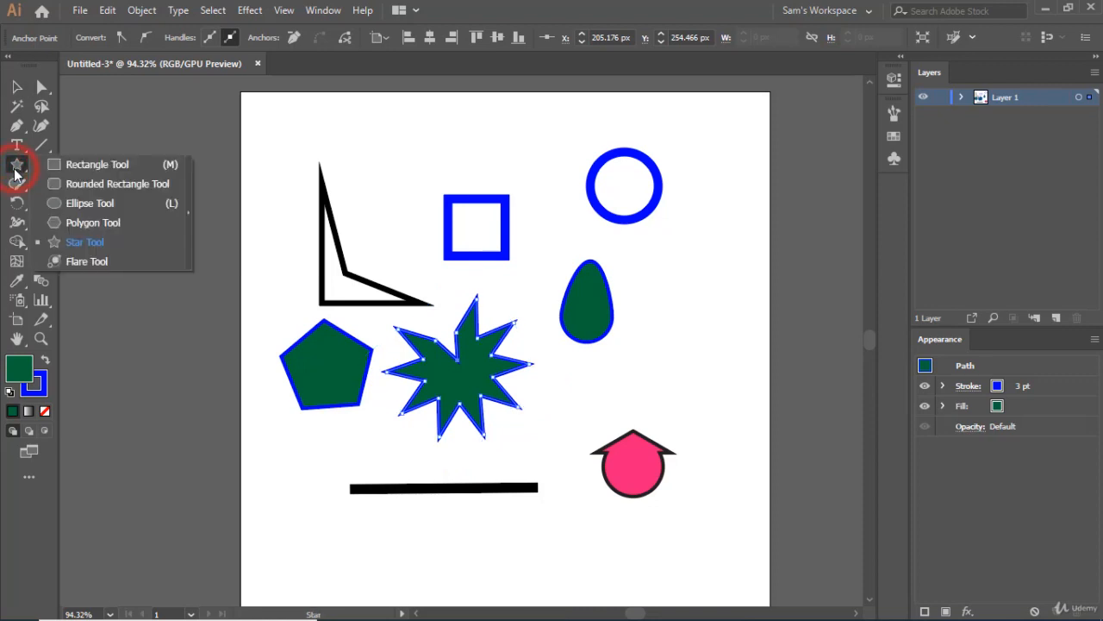
left_click(104, 183)
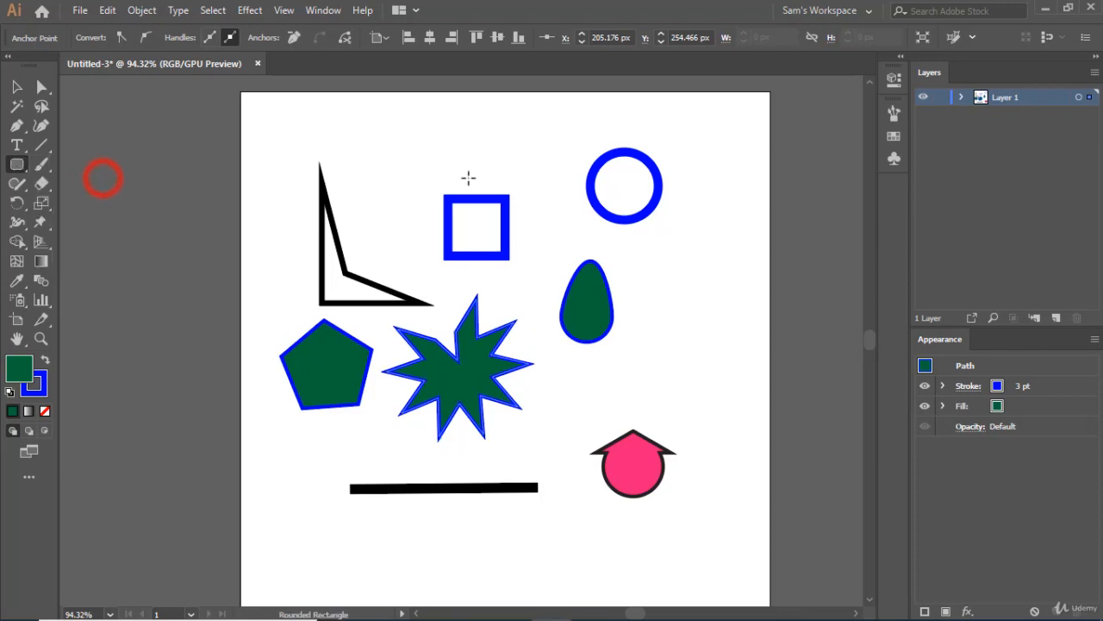
mouse_move(362, 123)
left_mouse_down()
mouse_move(413, 194)
mouse_move(438, 197)
mouse_move(435, 219)
left_mouse_up()
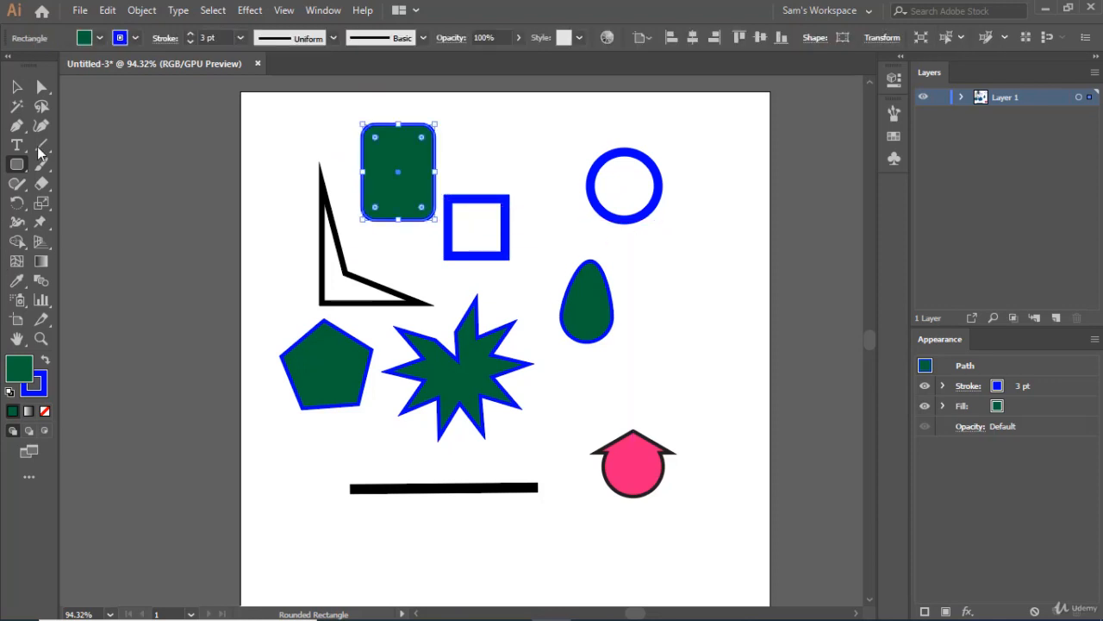
Sketch a triangle to the right of the green egg shape with the Shaper tool.
left_click(16, 165)
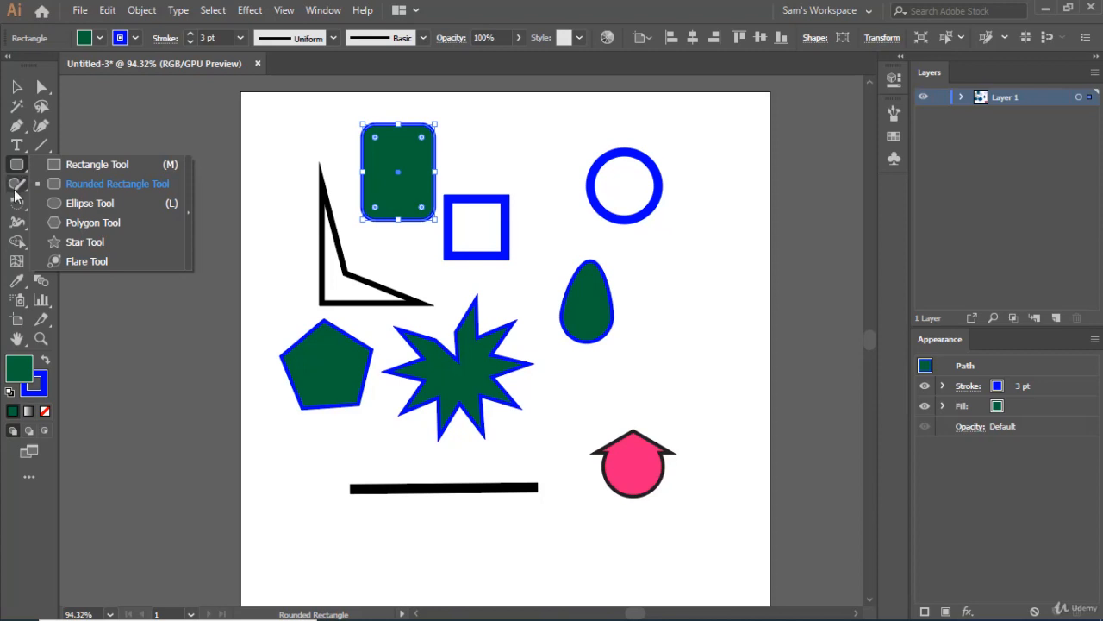
left_click(15, 188)
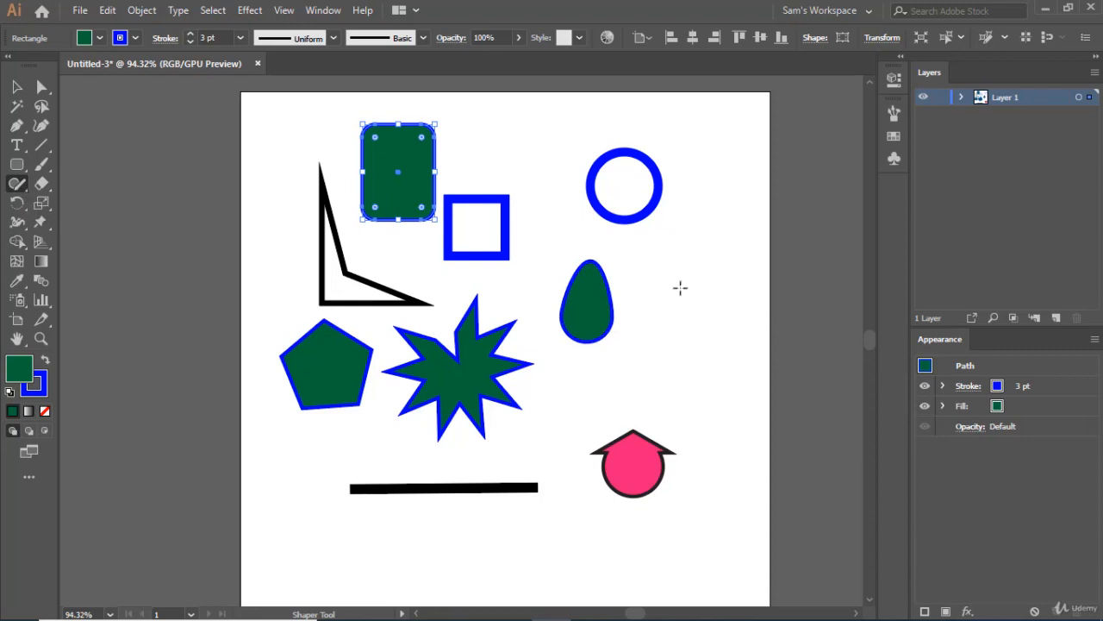
mouse_move(684, 262)
left_mouse_down()
mouse_move(655, 321)
mouse_move(712, 324)
mouse_move(680, 260)
left_mouse_up()
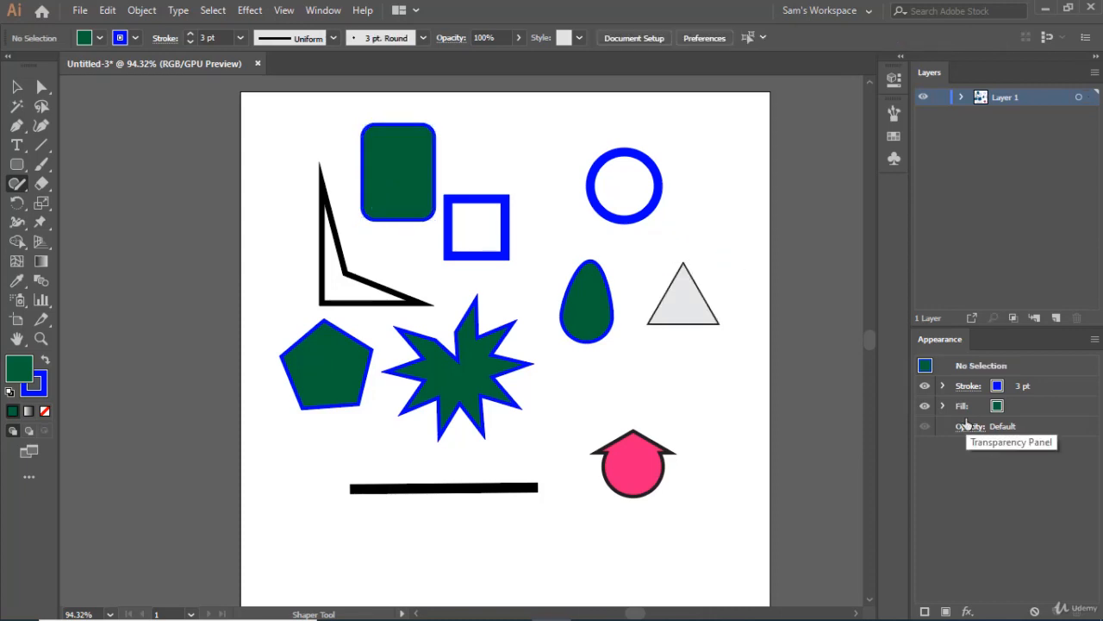